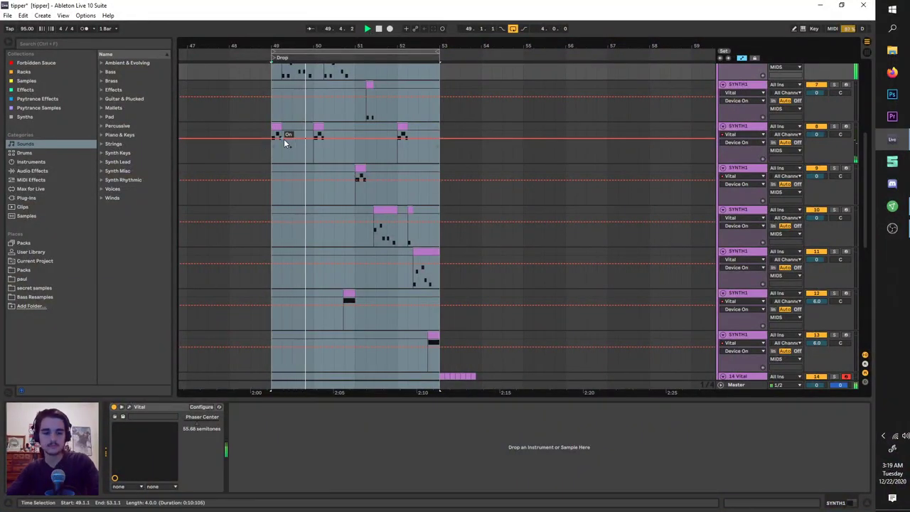
- Listen to the looped Drop section while looking over the SYNTH1 tracks, and stop playback
scroll(377, 140, up, 2)
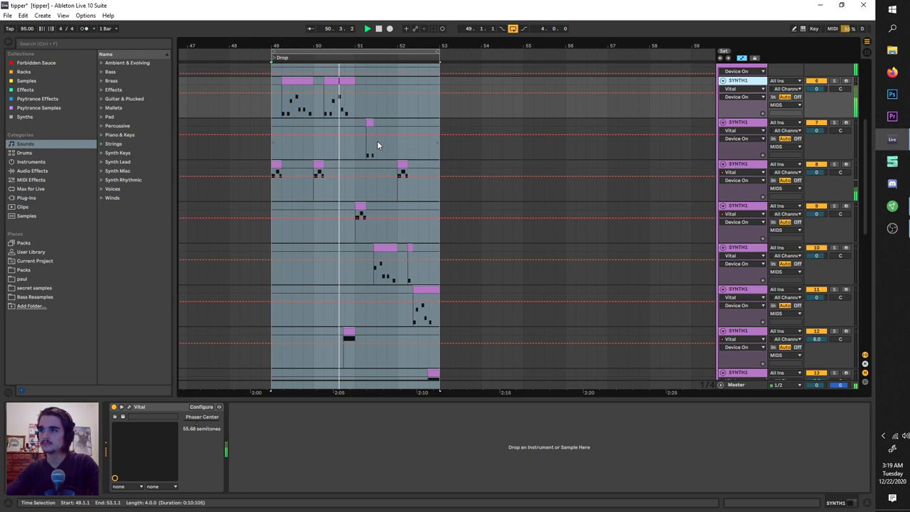
scroll(366, 187, up, 2)
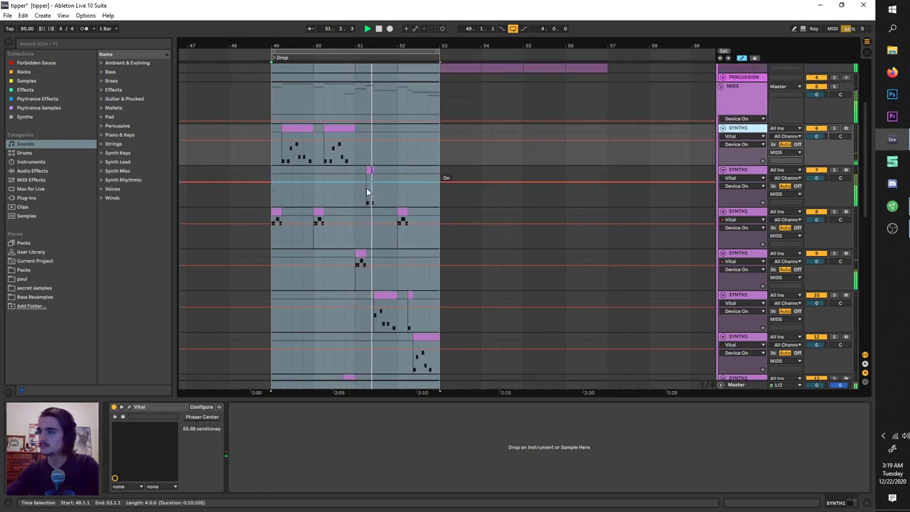
scroll(367, 190, down, 3)
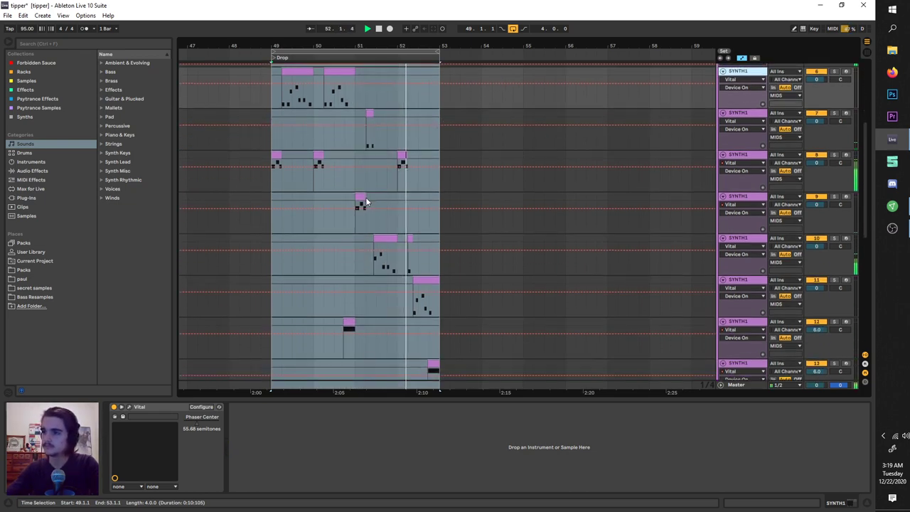
key(space)
- Open the Vital synth on SYNTH1 track 8 and reposition its window so the whole interface is visible
click(743, 153)
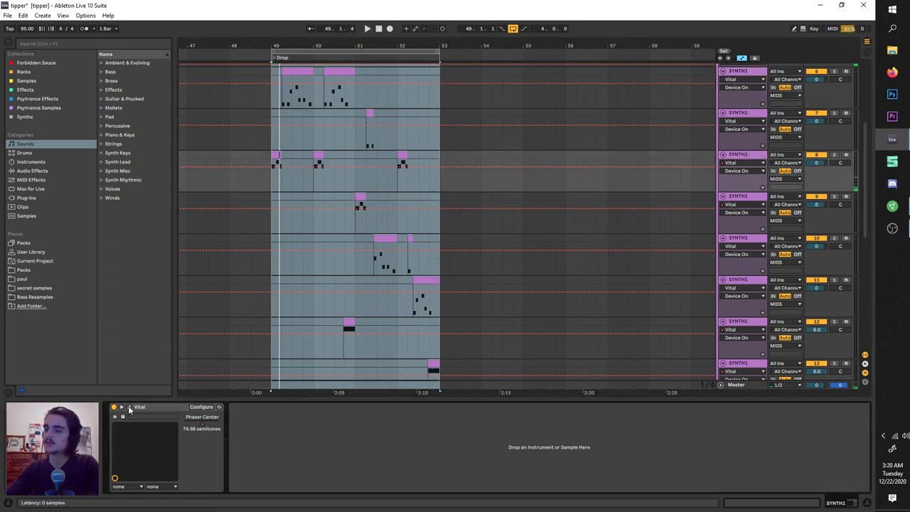
click(129, 408)
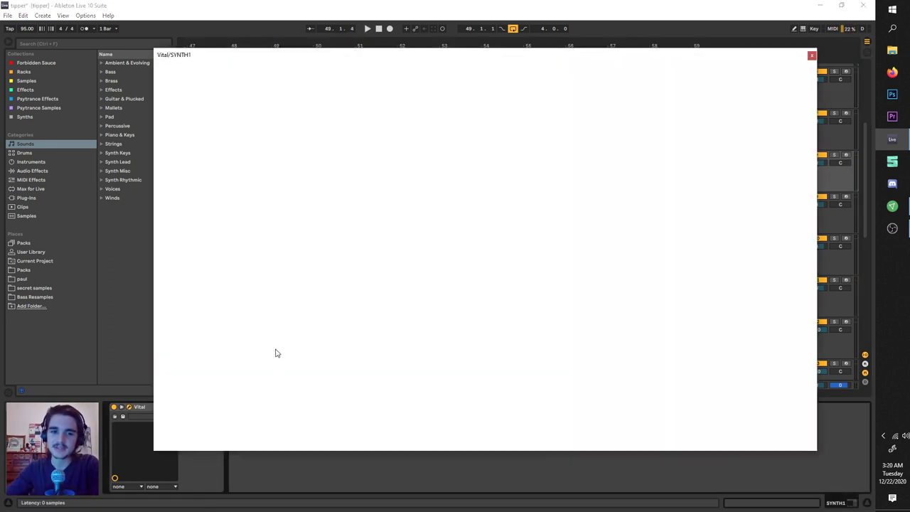
drag(274, 63, 240, 101)
drag(559, 95, 551, 41)
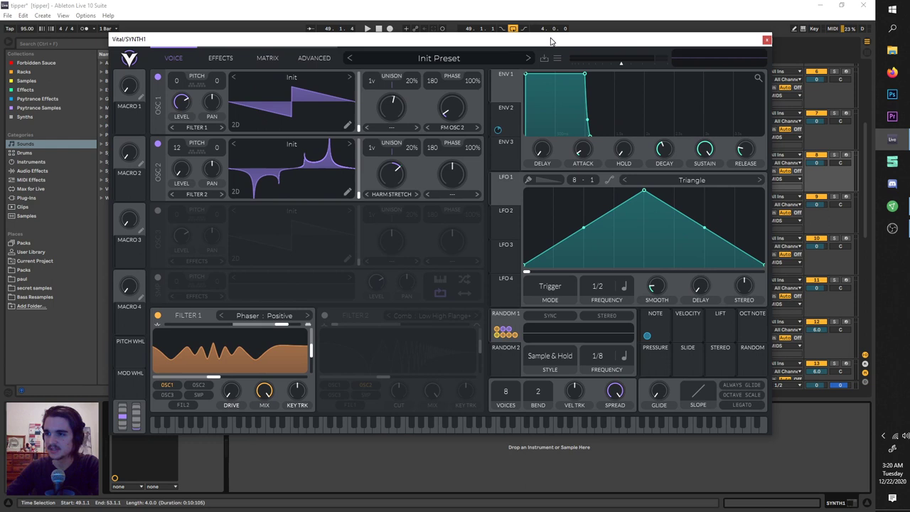
- Solo track 8, switch off oscillator 2 in its Vital patch, and inspect the Random 1 modulation source
click(838, 158)
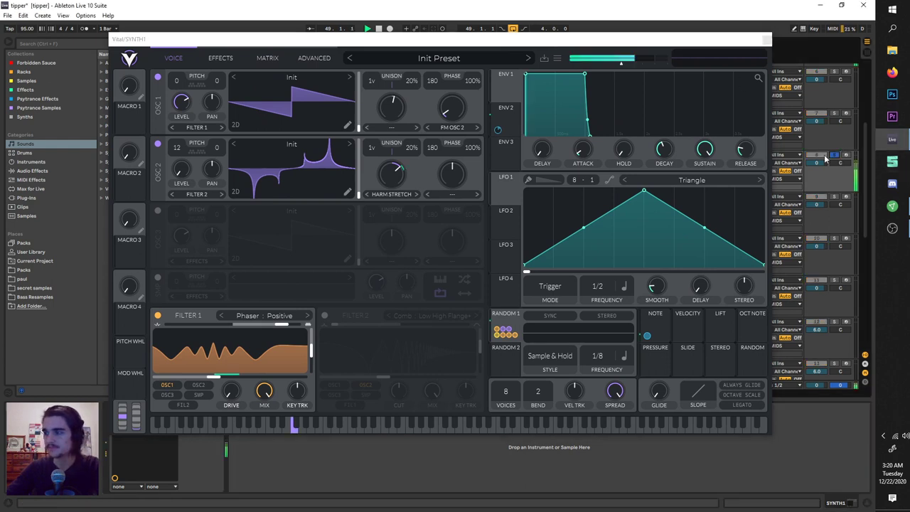
click(158, 144)
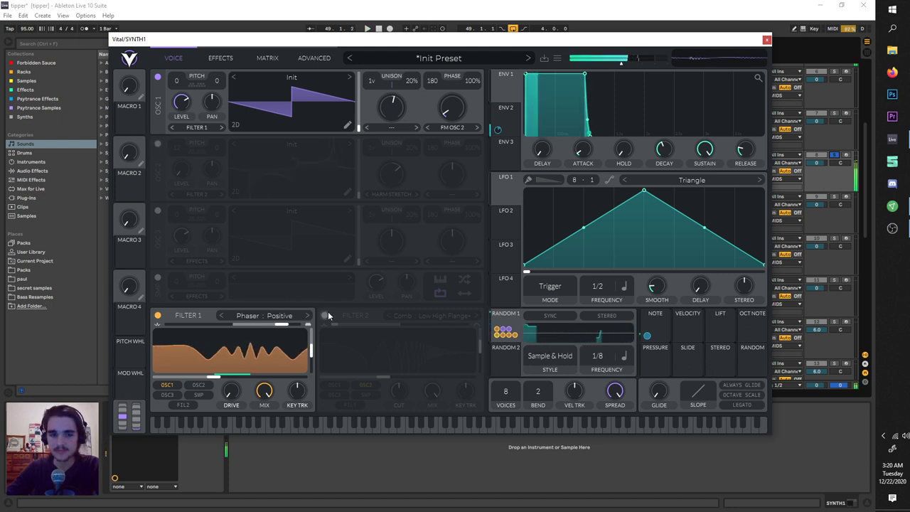
click(505, 331)
click(506, 323)
- Enable the Phaser effect in track 8's Vital patch, inspect Envelope 2, and close the synth window
click(221, 58)
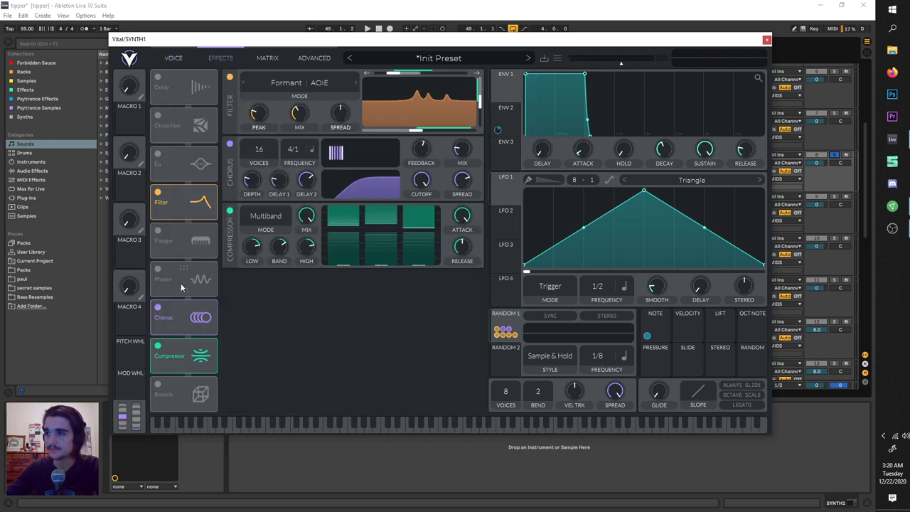
click(159, 268)
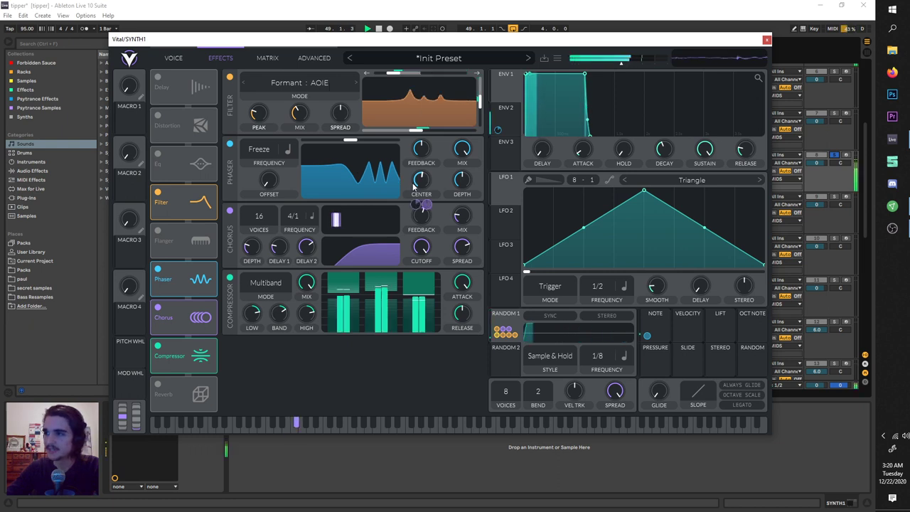
click(506, 117)
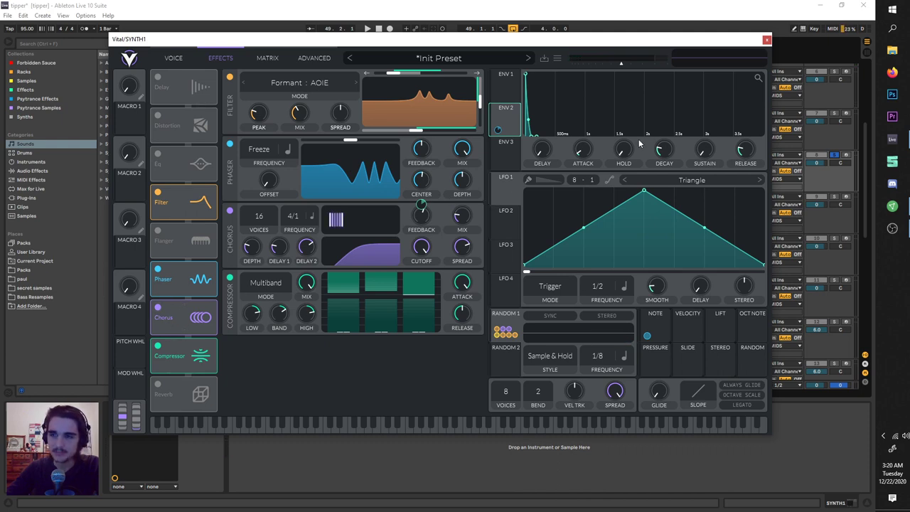
click(766, 40)
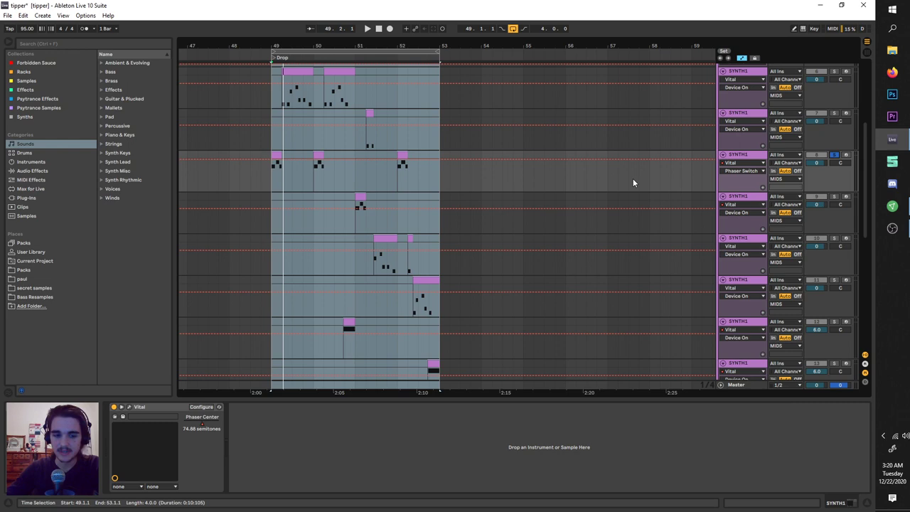
scroll(622, 188, up, 5)
click(739, 187)
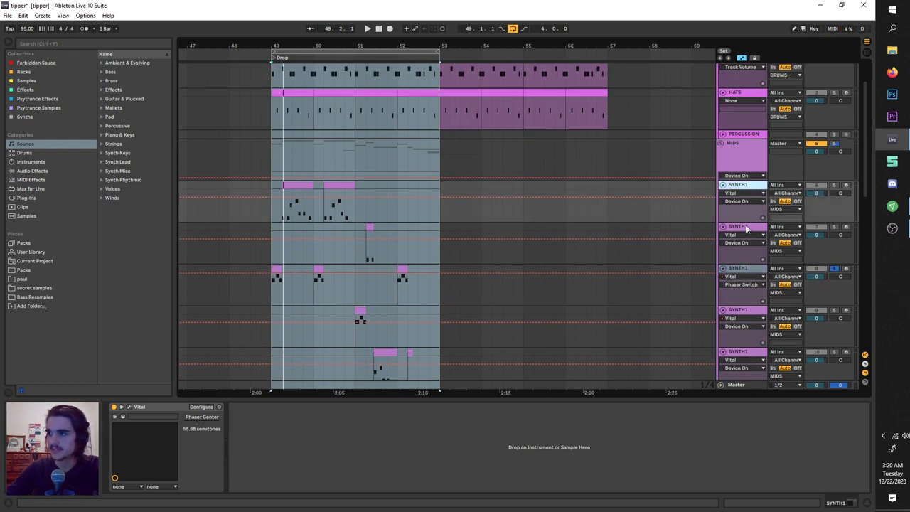
click(746, 227)
scroll(746, 227, down, 1)
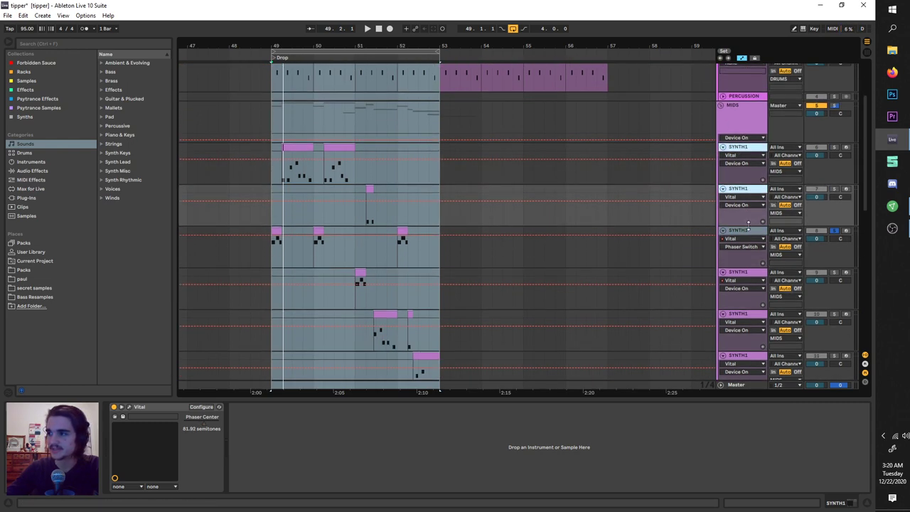
click(746, 274)
scroll(746, 273, down, 1)
click(743, 192)
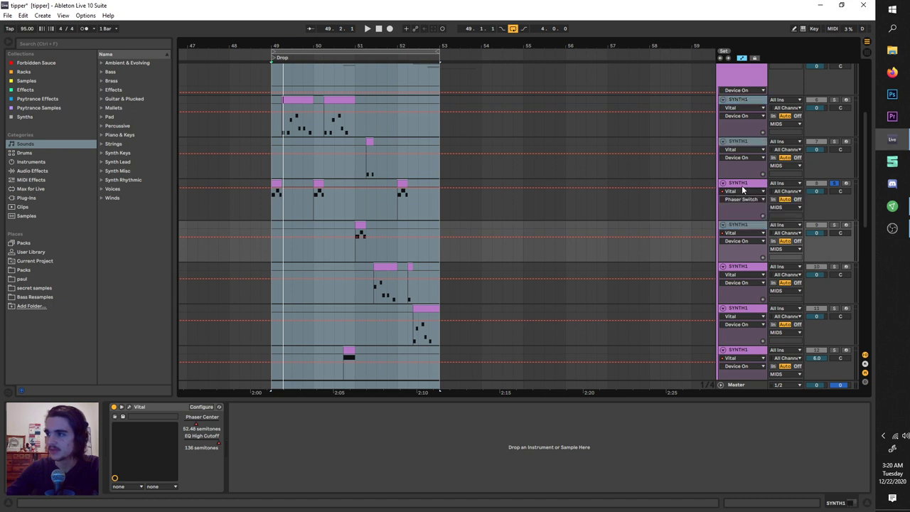
click(750, 270)
scroll(746, 267, down, 1)
click(755, 306)
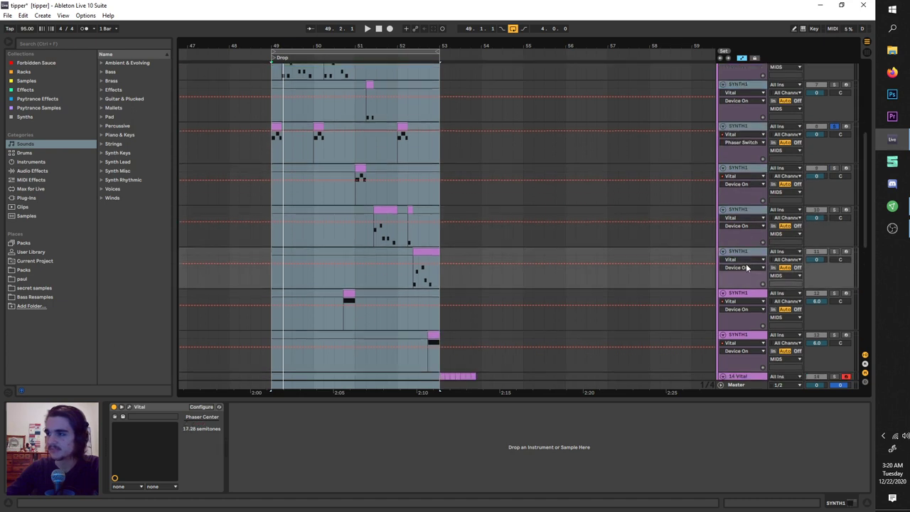
scroll(755, 302, down, 1)
click(753, 305)
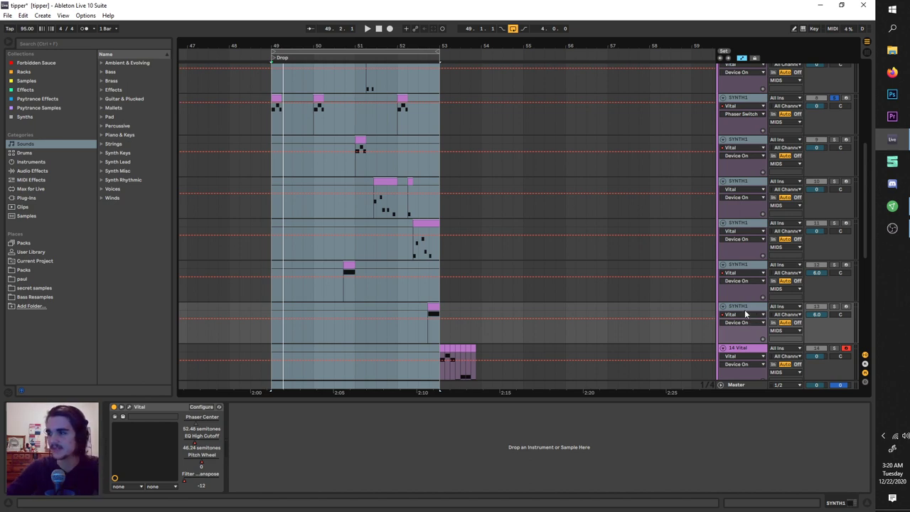
- Select all the SYNTH1 tracks, 6 to 13, and delete them
click(744, 267)
ctrl+click(747, 309)
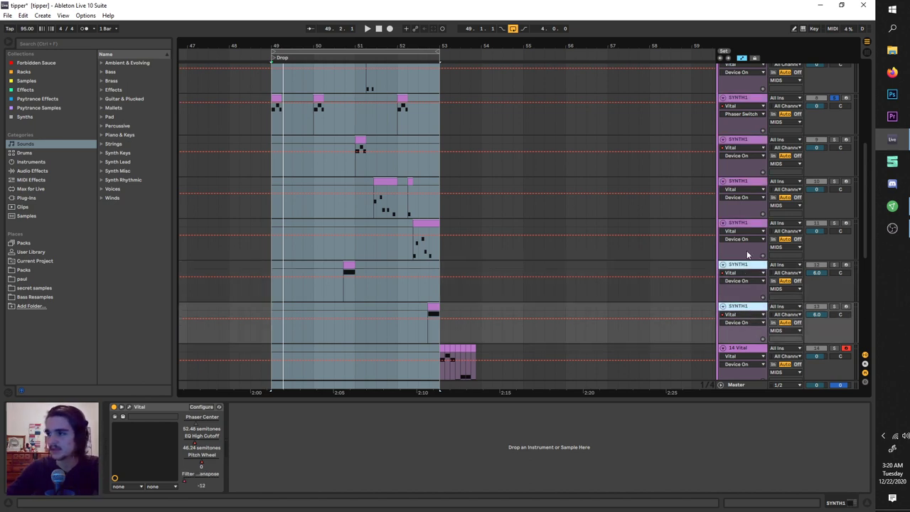
ctrl+click(745, 224)
scroll(746, 192, up, 3)
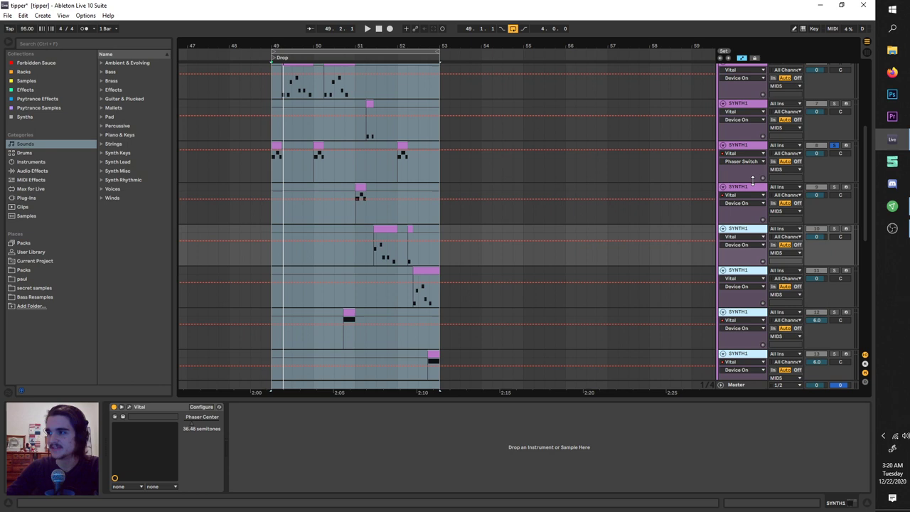
shift+click(743, 167)
scroll(743, 167, up, 4)
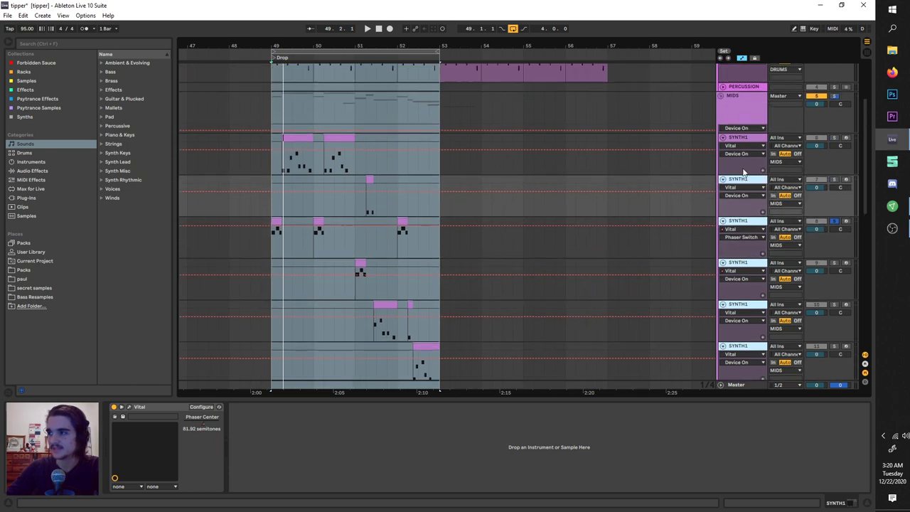
click(748, 198)
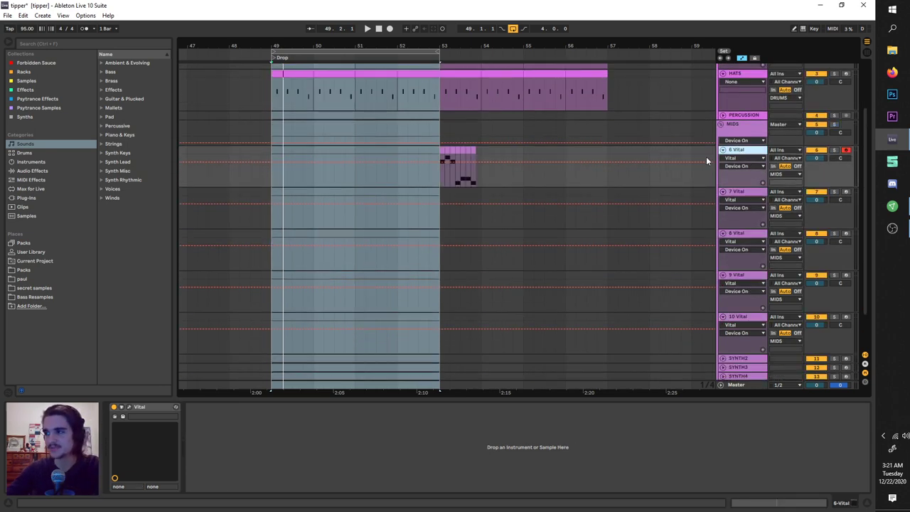
- Set the loop to the one bar from 53.1.1 to 54.1.1 around the 6 Vital clips and play it
scroll(455, 132, down, 2)
scroll(450, 121, up, 2)
scroll(451, 121, down, 1)
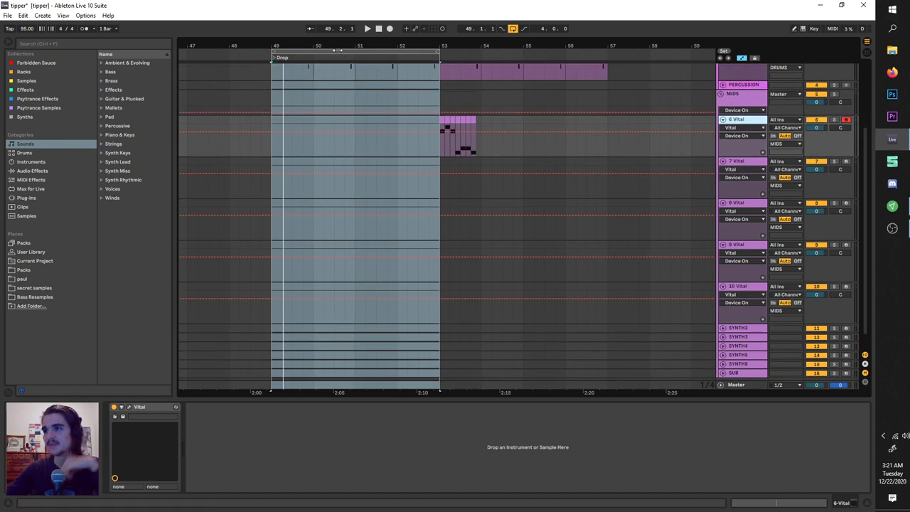
drag(380, 51, 547, 47)
drag(475, 127, 539, 182)
drag(667, 53, 545, 57)
scroll(518, 163, up, 3)
scroll(498, 183, right, 2)
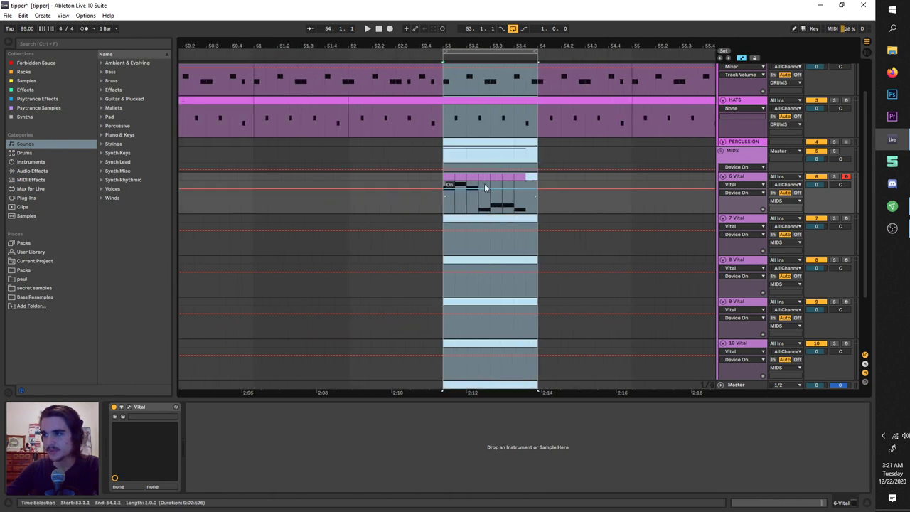
scroll(484, 184, up, 3)
key(space)
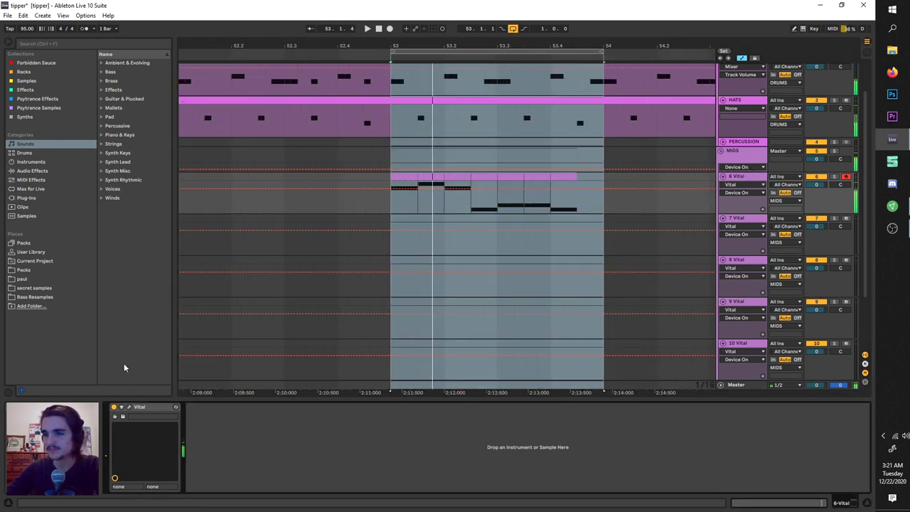
- Open Vital on the 6 Vital track, enable Filter 1 and set its type to Phaser : Positive
click(130, 407)
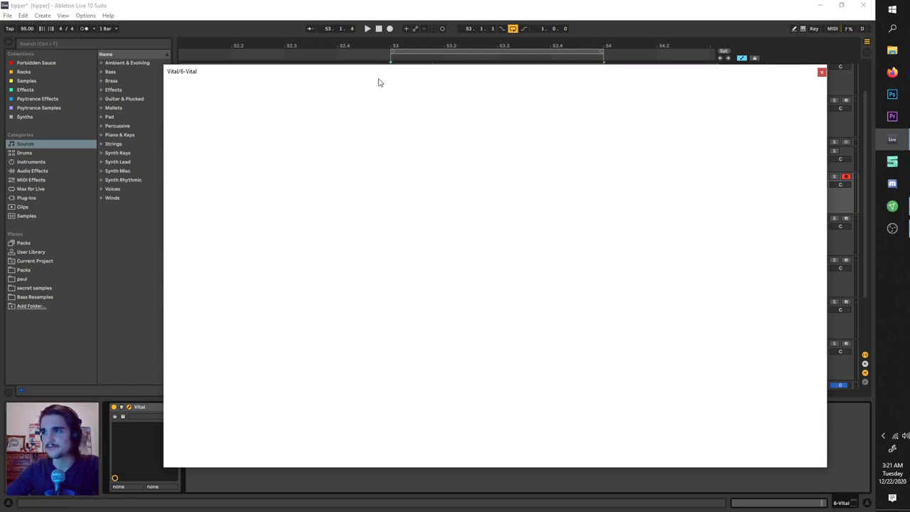
drag(379, 82, 362, 42)
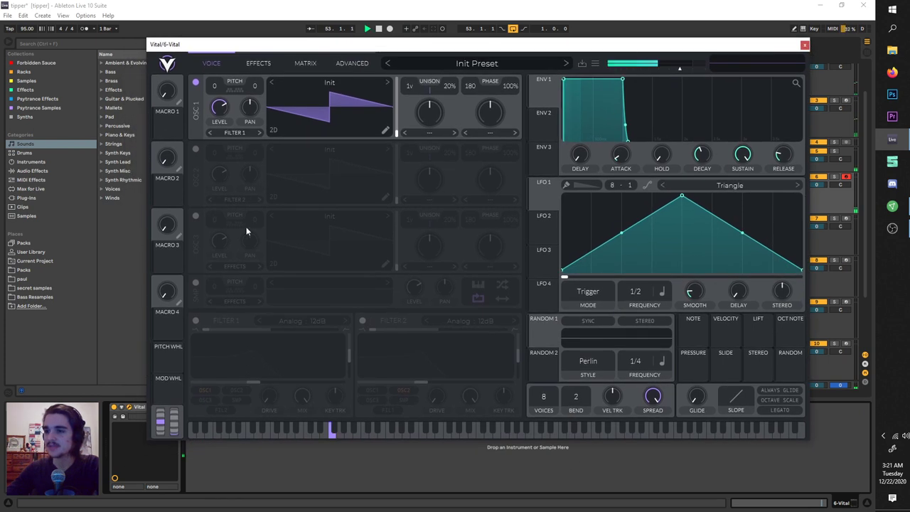
click(196, 320)
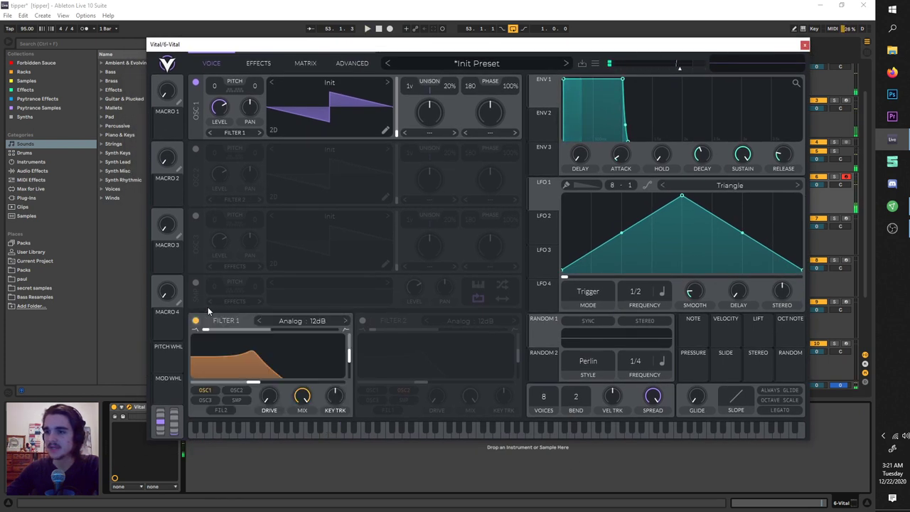
click(306, 320)
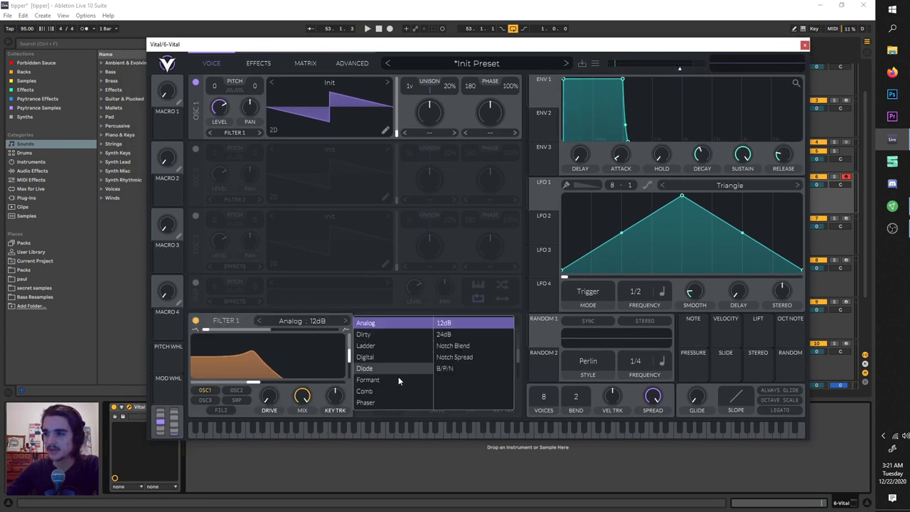
click(455, 323)
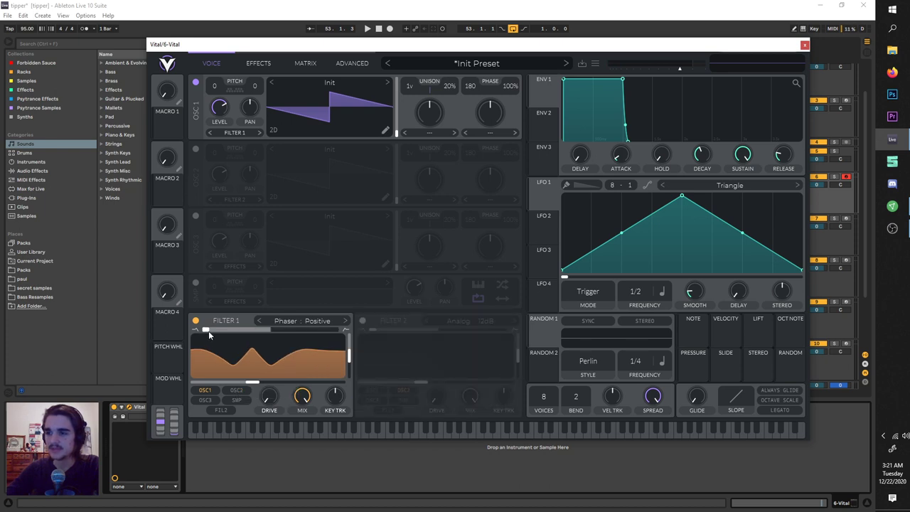
- Raise Filter 1's blend past the middle and set its cutoff to about 29 semitones while auditioning the loop
drag(209, 331, 302, 353)
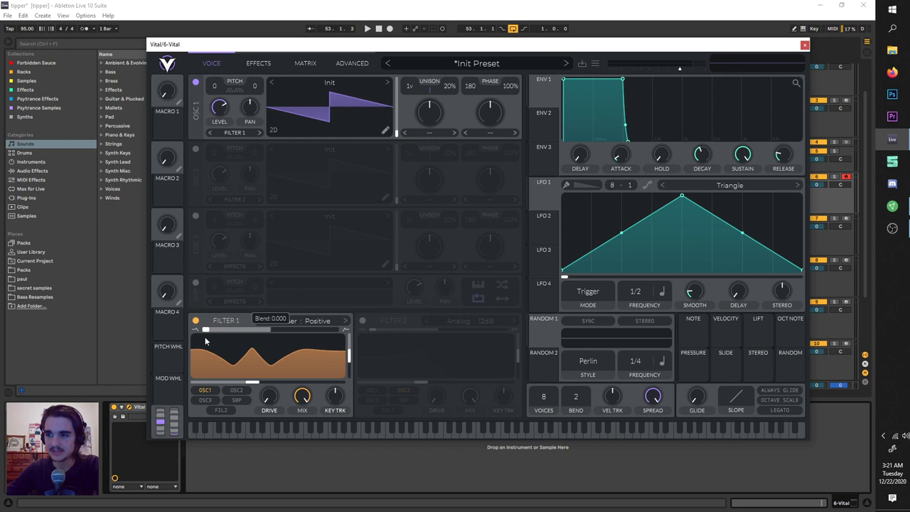
key(space)
drag(253, 381, 303, 392)
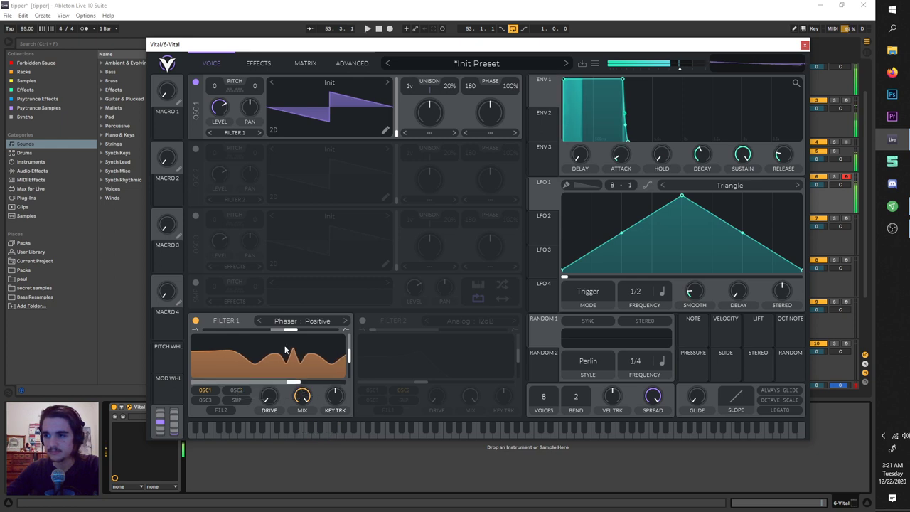
drag(296, 331, 304, 331)
drag(296, 383, 291, 383)
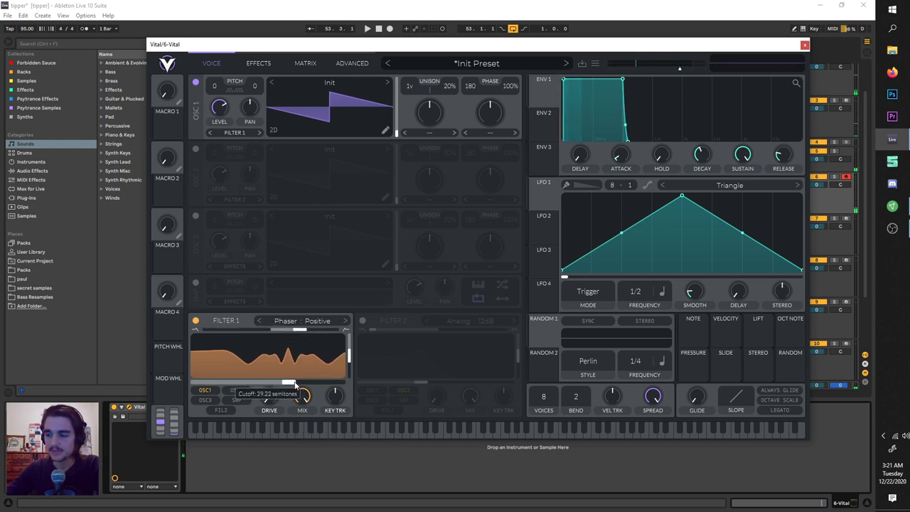
- Shape Envelope 2 into a short pluck with a brief decay and zero sustain
click(539, 123)
click(545, 91)
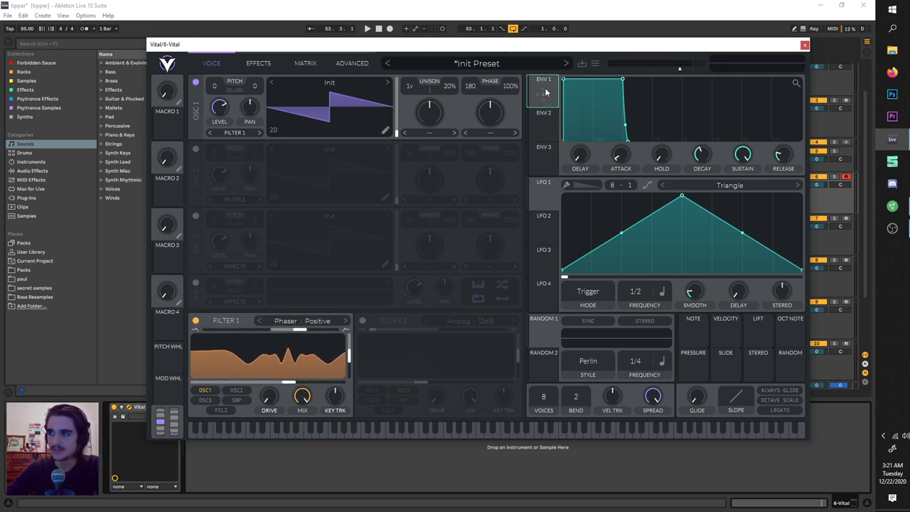
click(545, 121)
drag(701, 153, 701, 178)
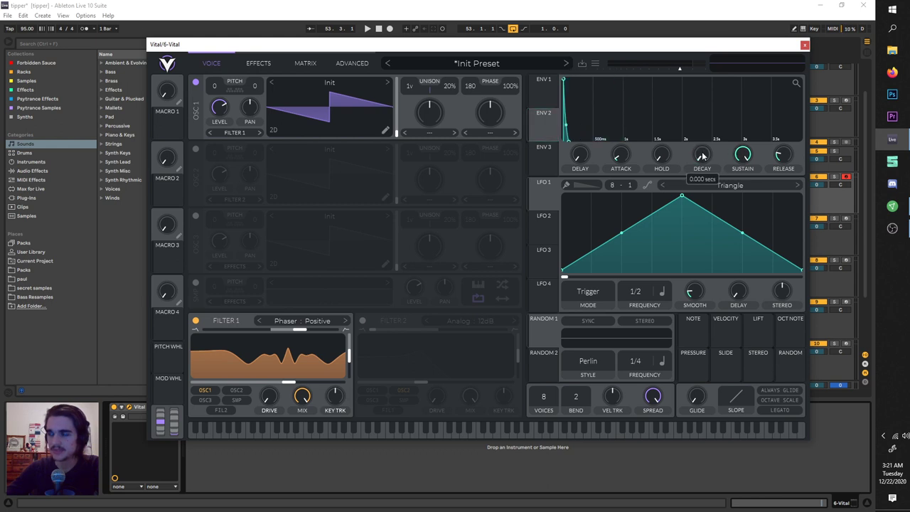
drag(701, 145, 701, 134)
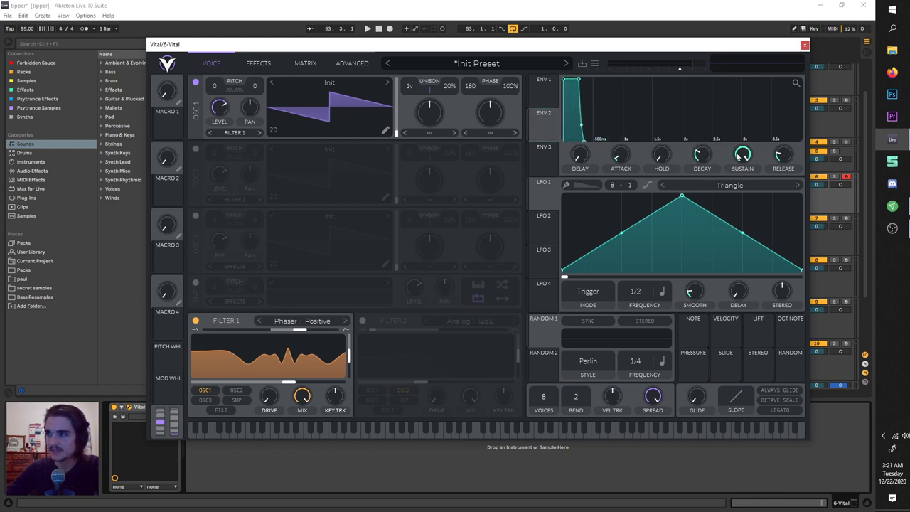
drag(743, 156, 707, 244)
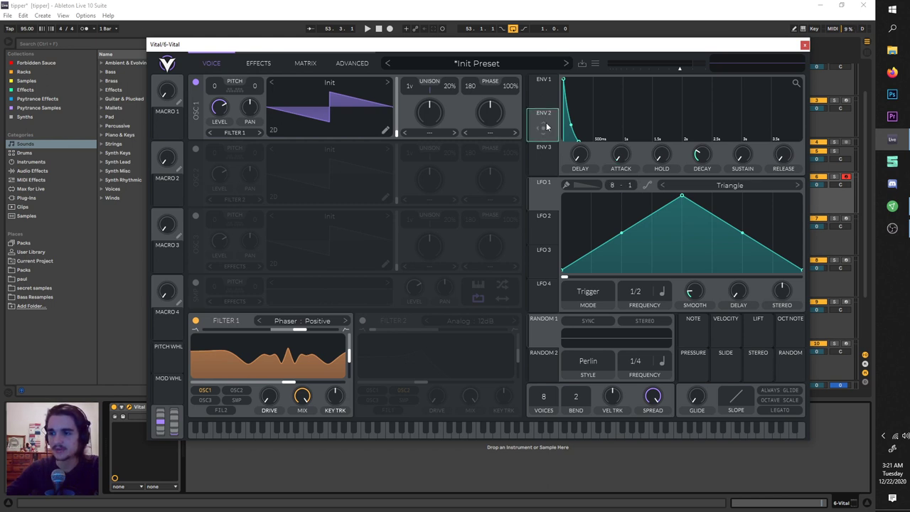
- Modulate Filter 1's cutoff with Envelope 2 and audition the loop
mouse_move(546, 126)
mouse_down()
mouse_move(413, 315)
mouse_move(305, 396)
mouse_move(285, 384)
mouse_up()
key(space)
key(space)
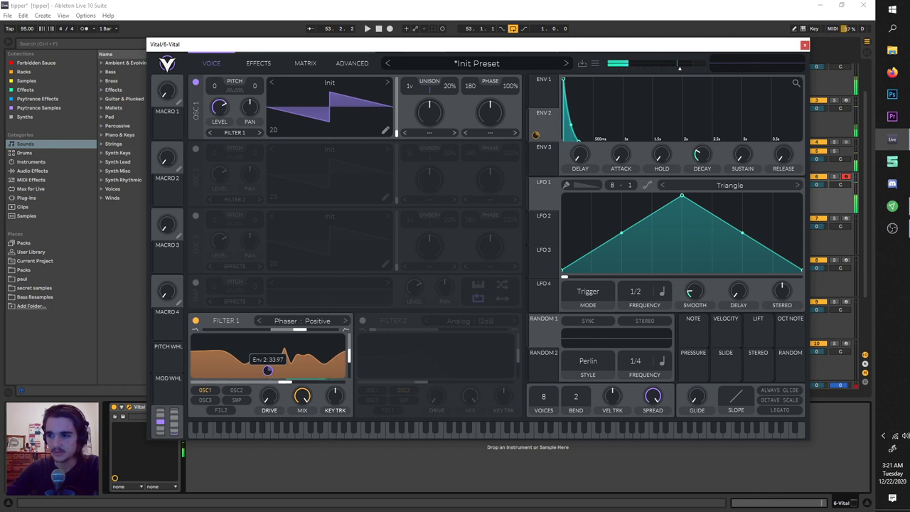
key(space)
- Lower Filter 1's cutoff and raise its blend further while auditioning the loop
drag(276, 383, 274, 385)
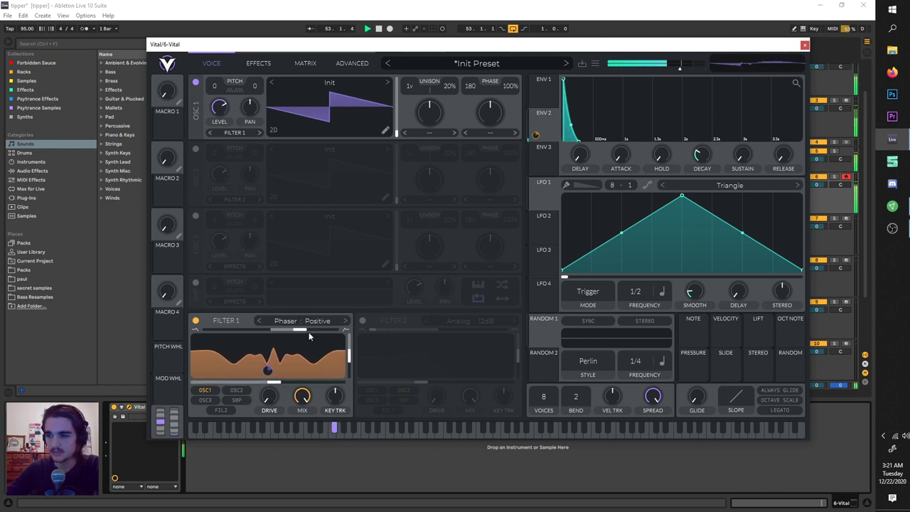
key(space)
key(space)
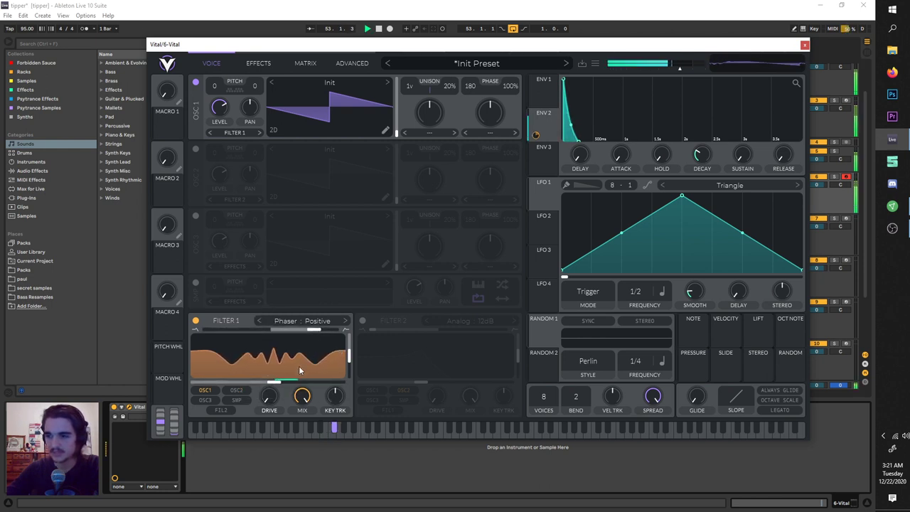
mouse_move(277, 384)
mouse_down()
mouse_move(287, 382)
mouse_move(277, 383)
mouse_up()
key(space)
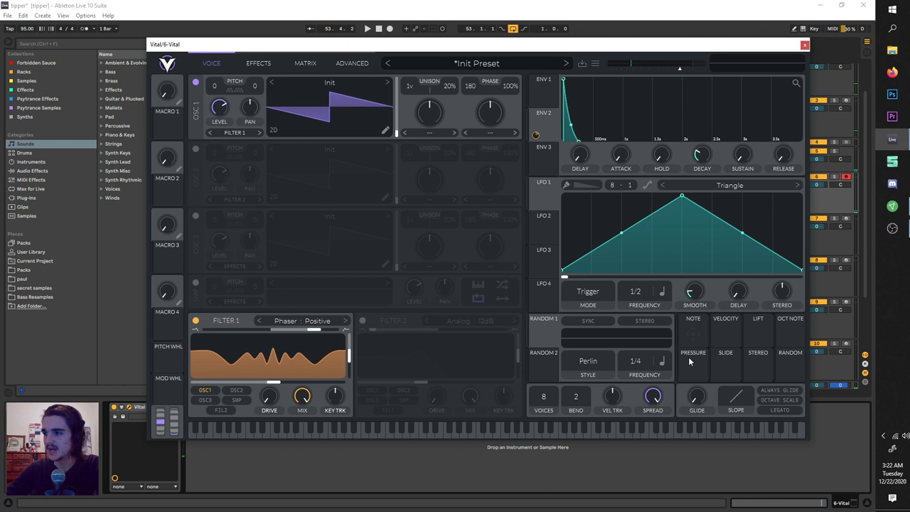
- Modulate Filter 1's cutoff with the Note source, lower the base cutoff, and audition the loop
drag(695, 325, 273, 381)
key(space)
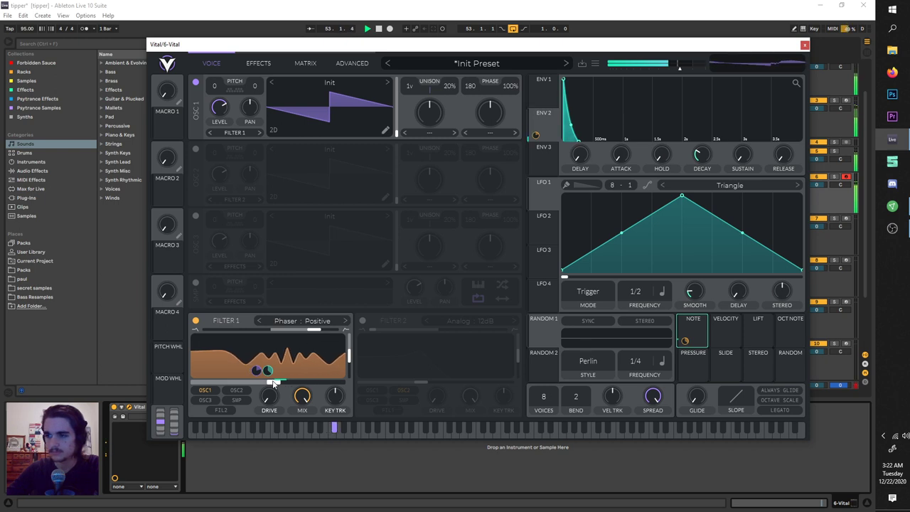
key(space)
drag(267, 371, 259, 384)
key(space)
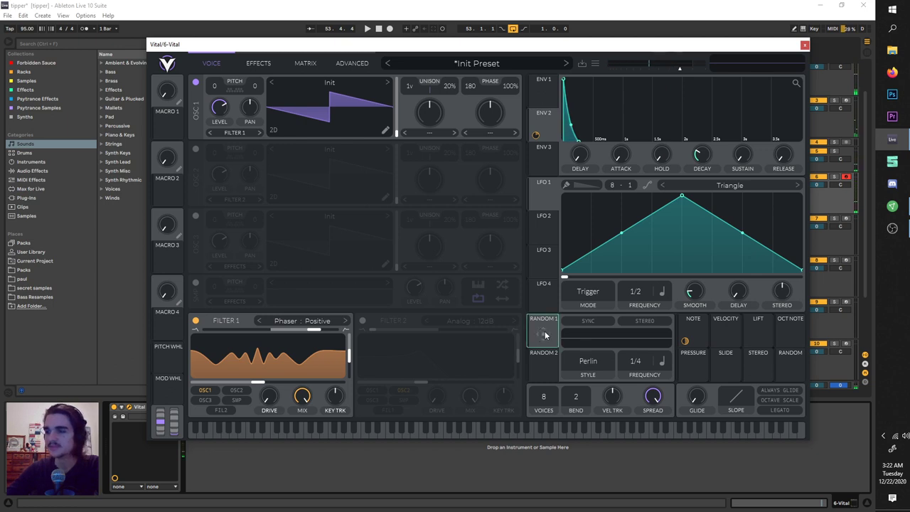
- Modulate Filter 1's cutoff with Random 1 and set Random 1's style to Sample & Hold
drag(545, 335, 259, 383)
key(space)
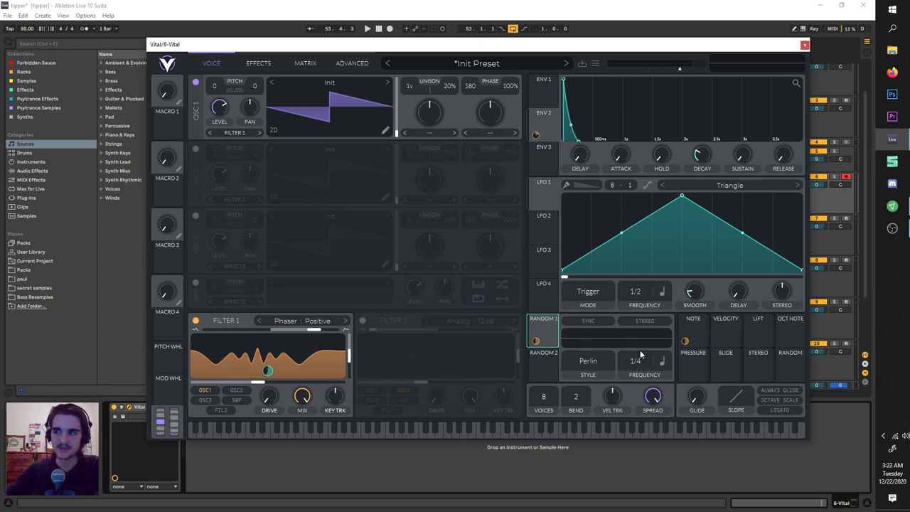
click(593, 363)
click(587, 398)
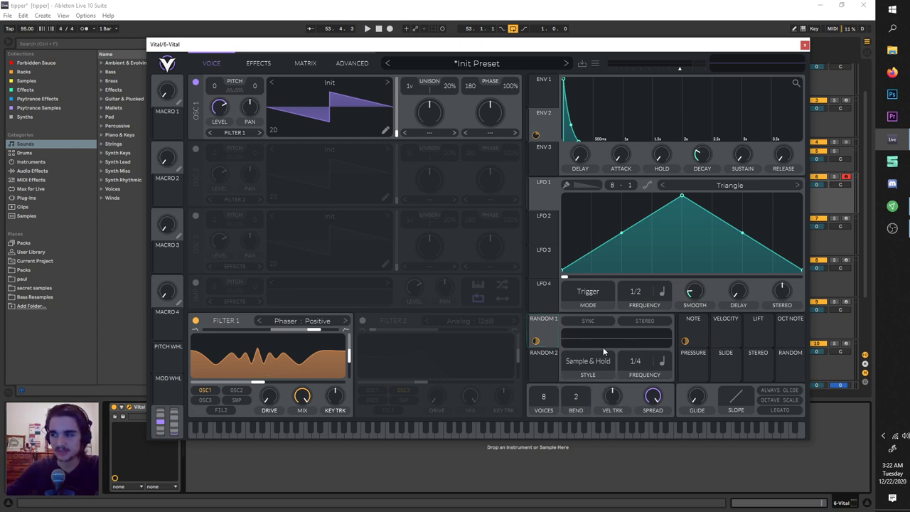
- Reduce the Random 1 modulation amount on Filter 1's cutoff and raise the base cutoff while auditioning the loop
key(space)
mouse_move(263, 382)
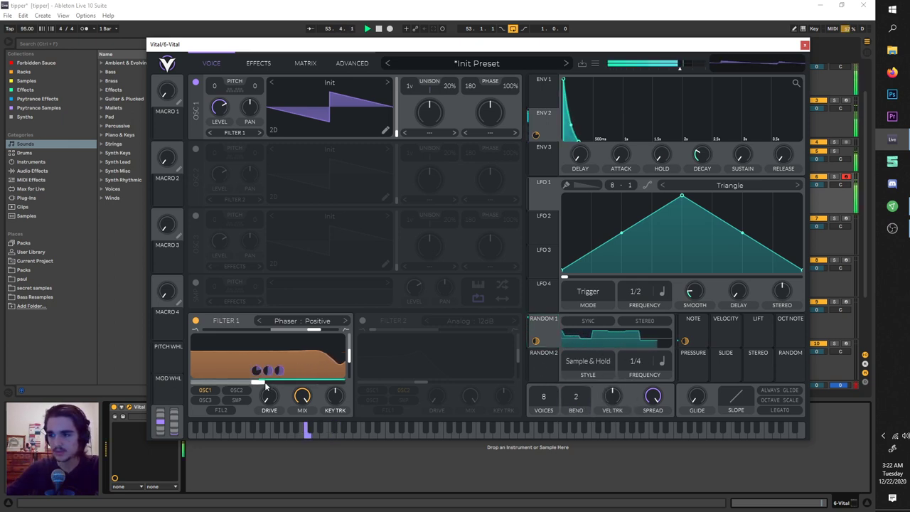
drag(279, 370, 279, 392)
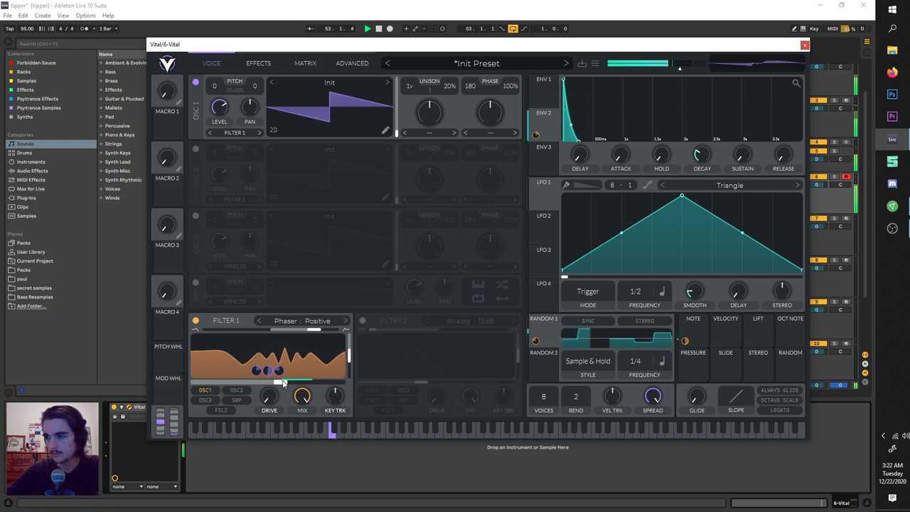
key(space)
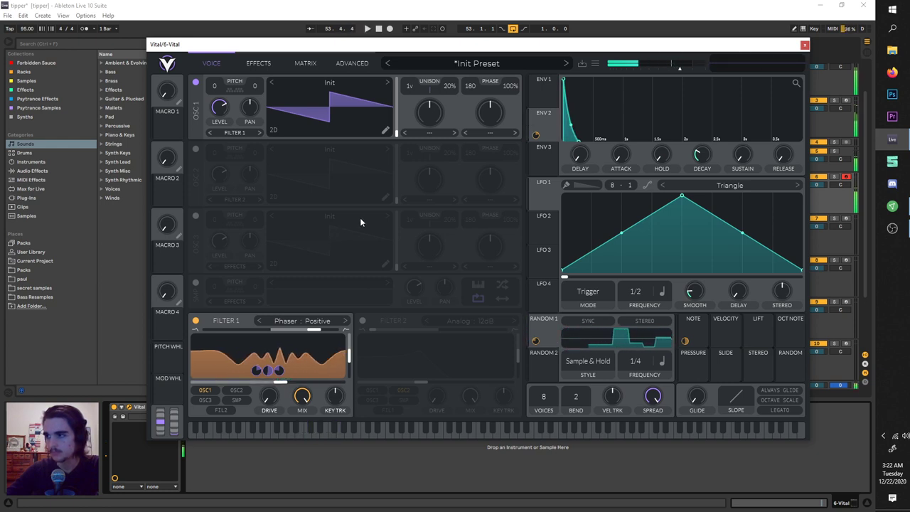
- Enable the Filter effect, move it to the start of the effects chain, and set its mode to Formant : AOIE
click(262, 70)
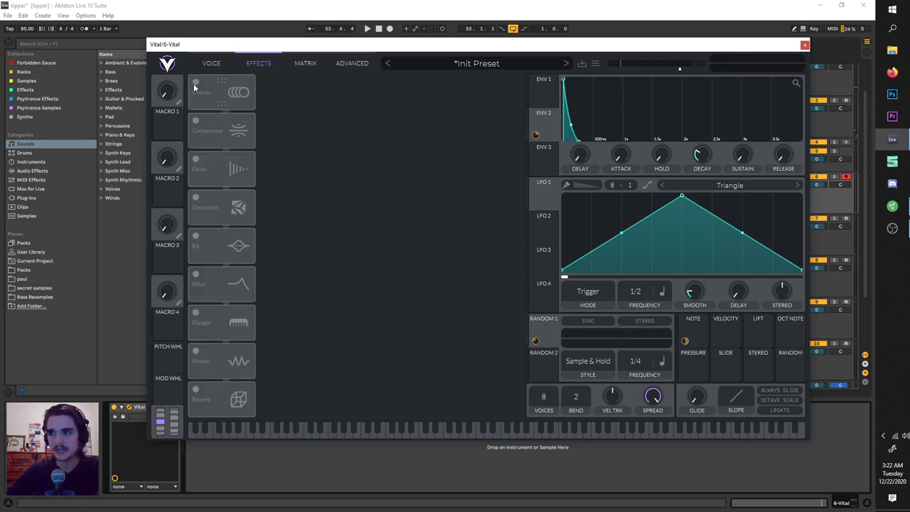
click(196, 276)
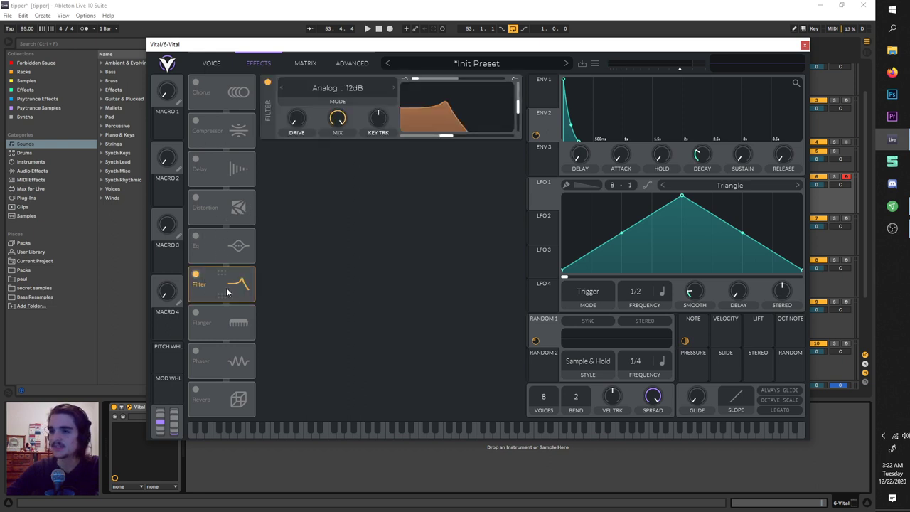
drag(224, 285, 222, 94)
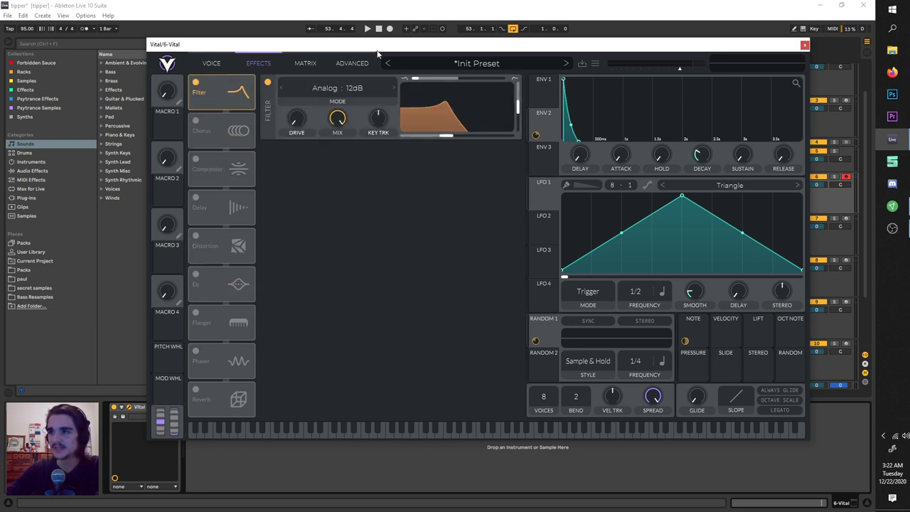
click(361, 90)
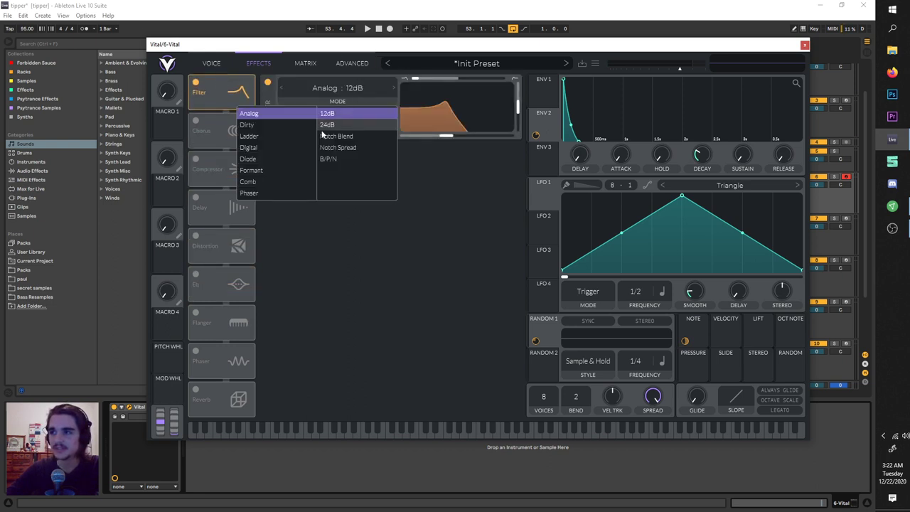
click(288, 171)
click(407, 84)
- Lower the formant filter's peak and mix while auditioning the loop
key(space)
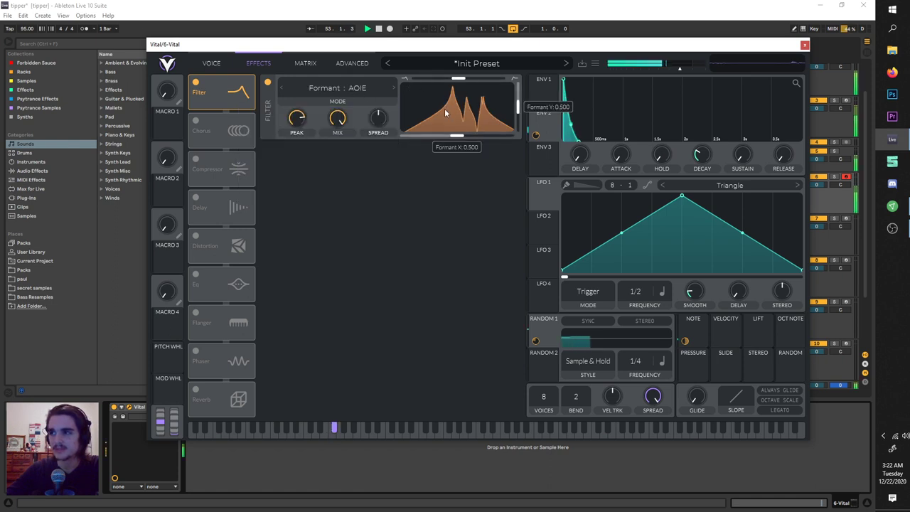
key(space)
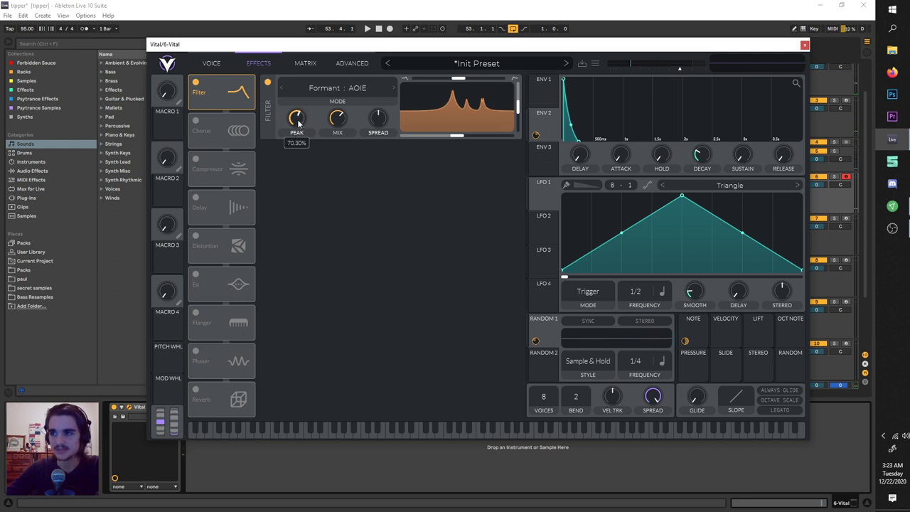
key(space)
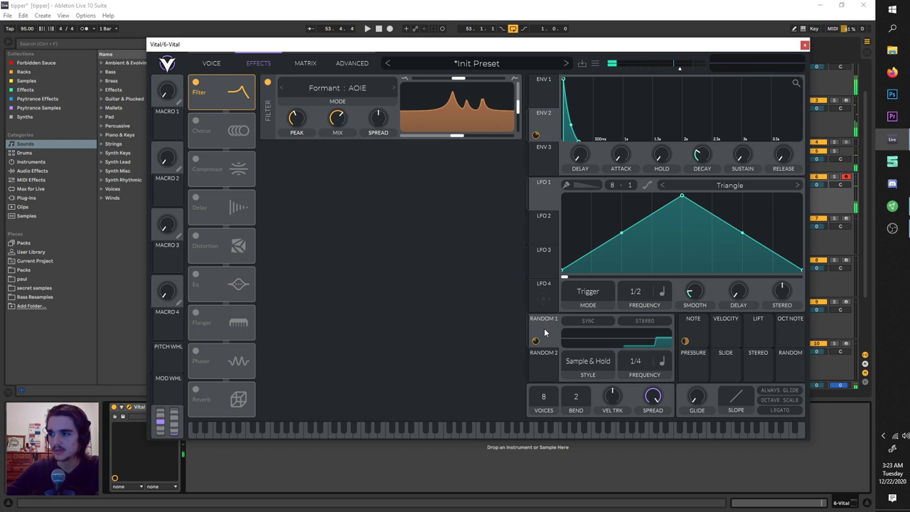
- Modulate the formant filter's Formant X, transpose and Formant Y with Random 1, pulling Formant X and transpose toward their minimum
drag(544, 328, 456, 100)
key(space)
drag(444, 135, 379, 133)
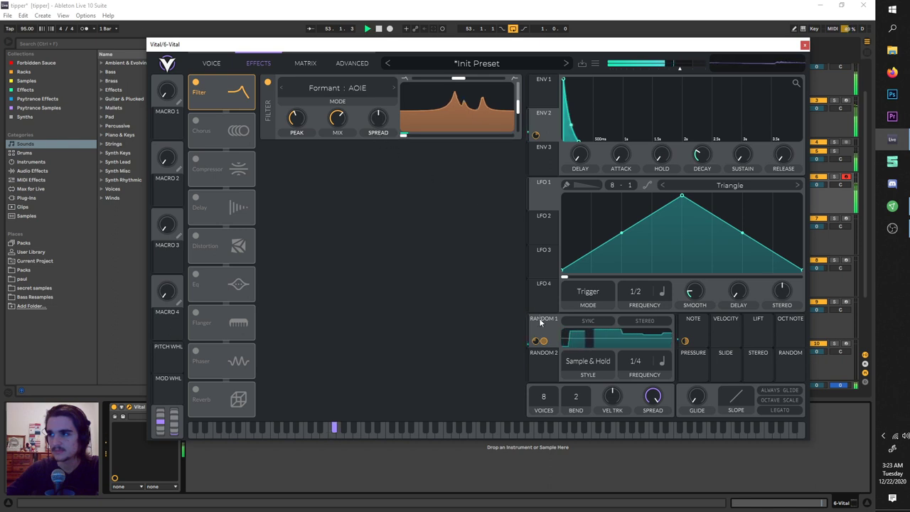
drag(541, 323, 457, 90)
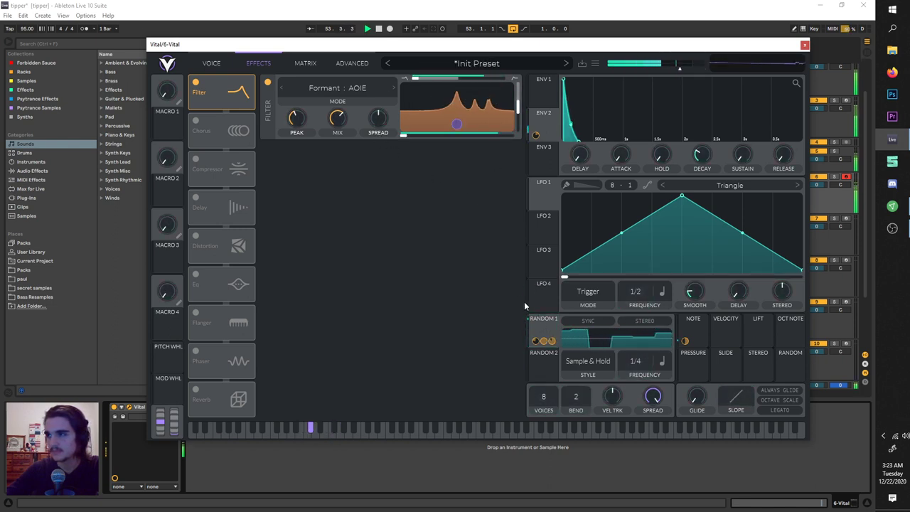
drag(542, 330, 447, 114)
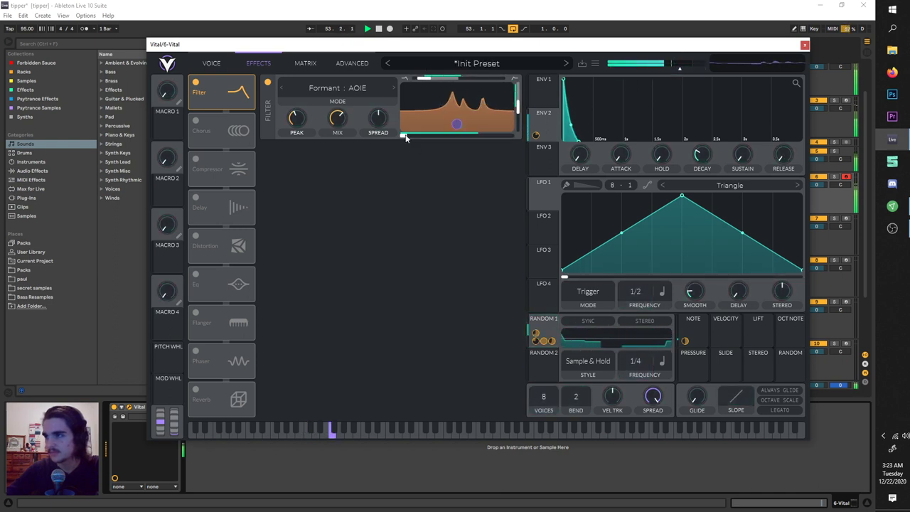
- Return Formant X to near the middle, raise the transpose past the middle, and further lower Formant Y, peak and mix
drag(403, 136, 456, 136)
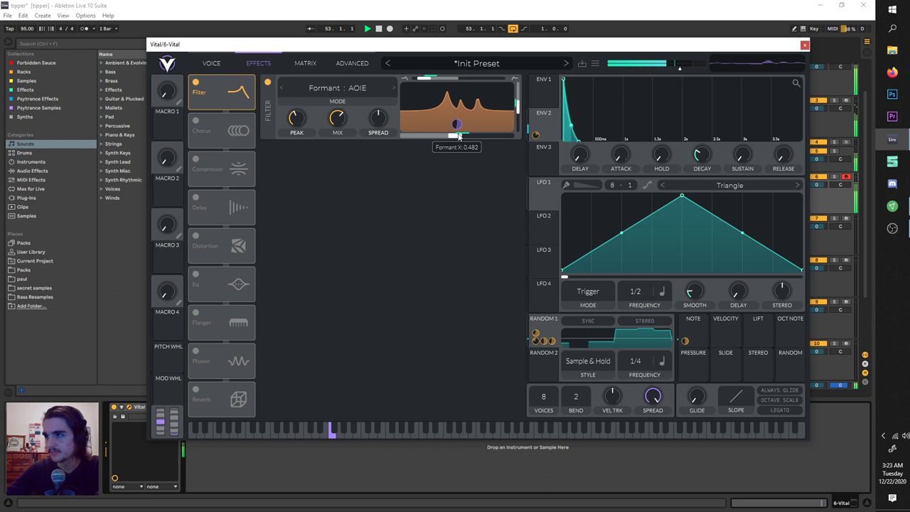
drag(425, 79, 477, 80)
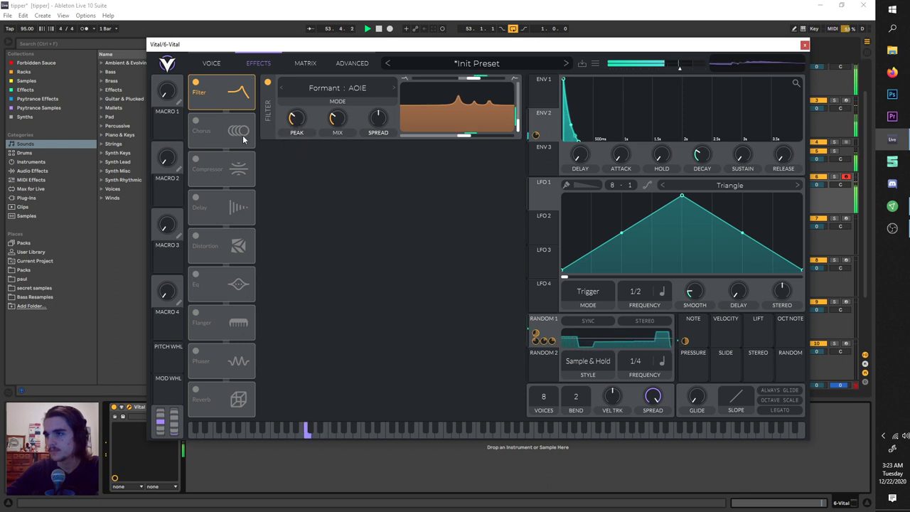
- Enable the Phaser effect directly after the Filter, set its frequency to Freeze, and turn its offset to minimum
click(221, 362)
drag(221, 361, 235, 122)
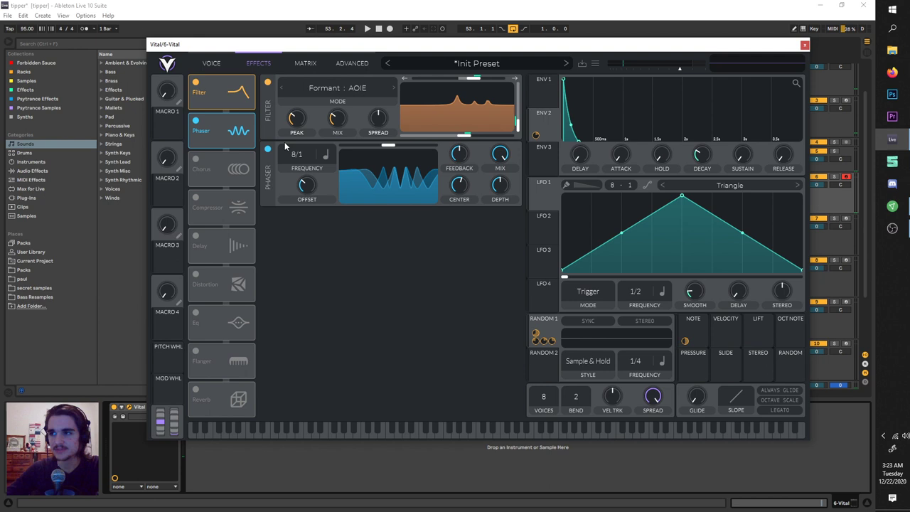
drag(285, 146, 299, 292)
key(space)
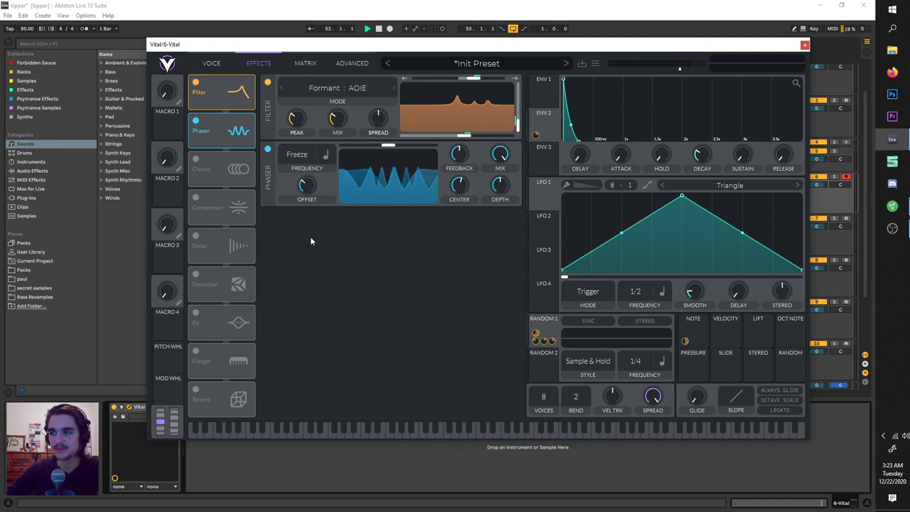
drag(309, 194, 297, 248)
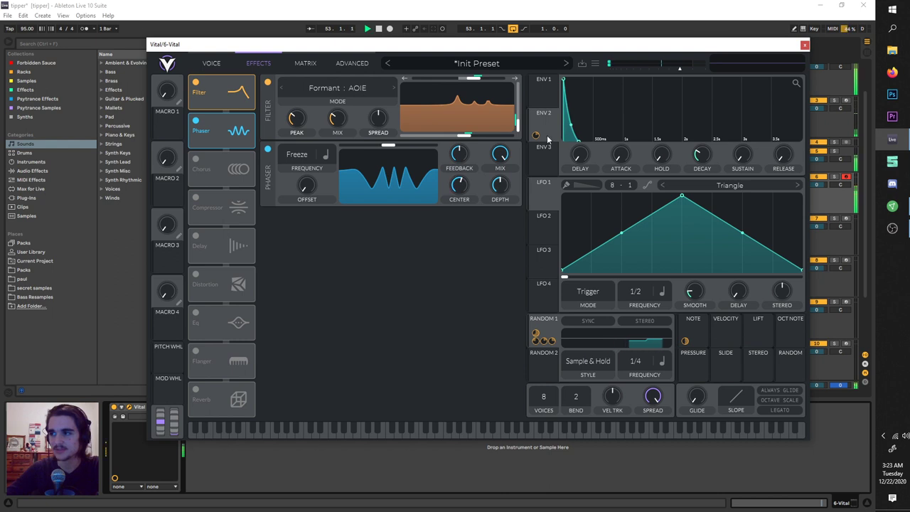
- Modulate the phaser's center with Envelope 2 and adjust the base center while auditioning the loop
drag(535, 135, 522, 171)
key(space)
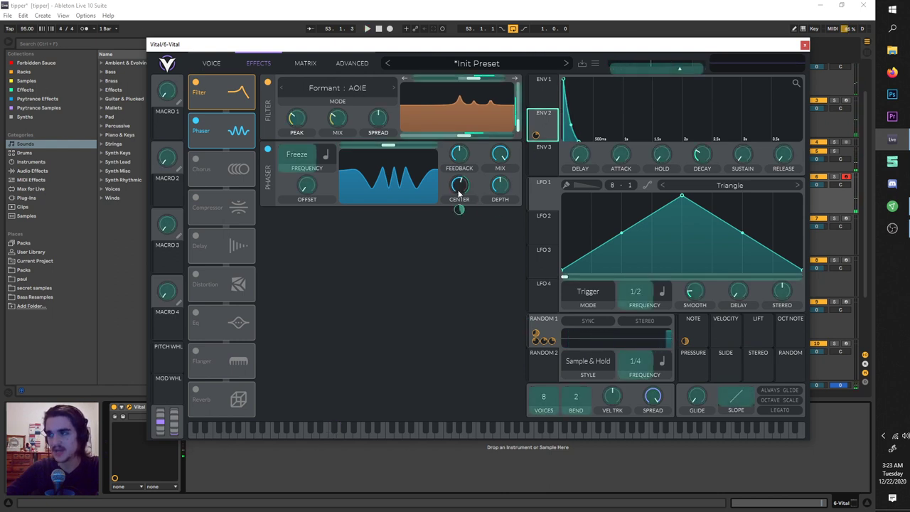
drag(458, 194, 459, 195)
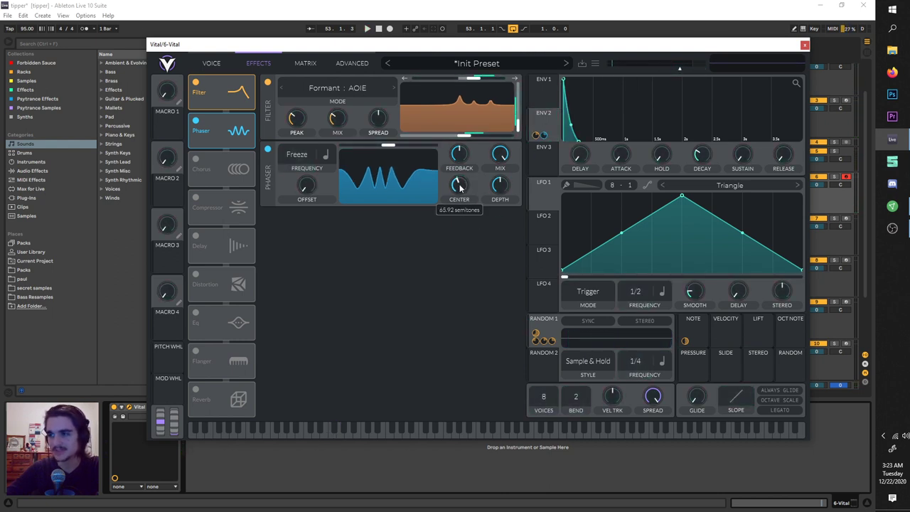
key(space)
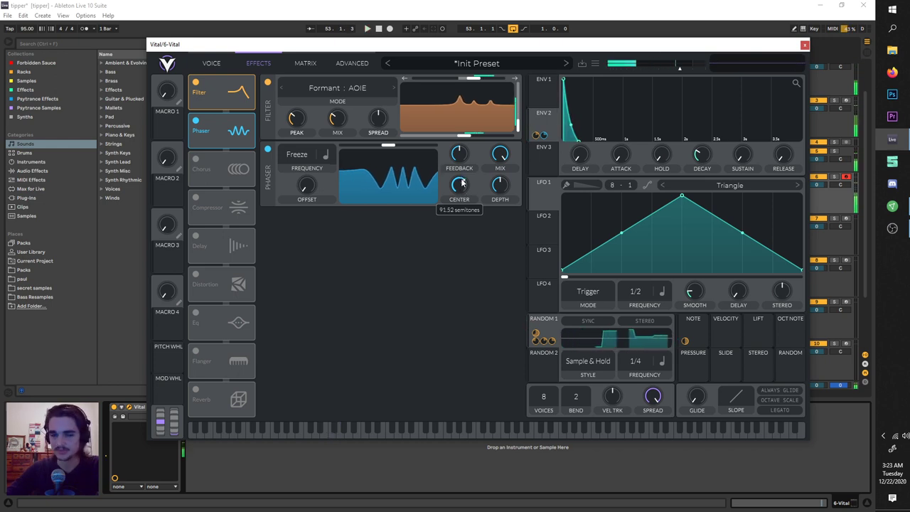
key(space)
drag(464, 189, 464, 164)
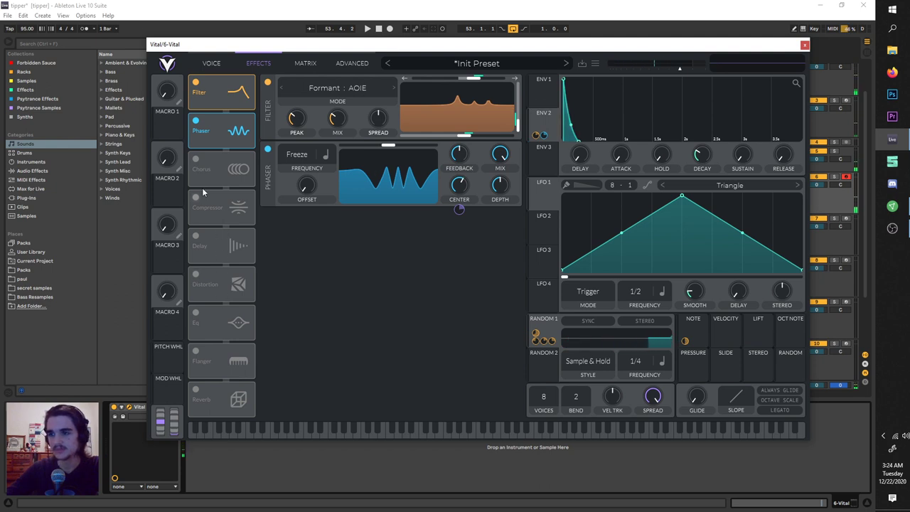
- Enable the Chorus effect after the Phaser with 16 voices and its frequency set to Freeze
click(200, 160)
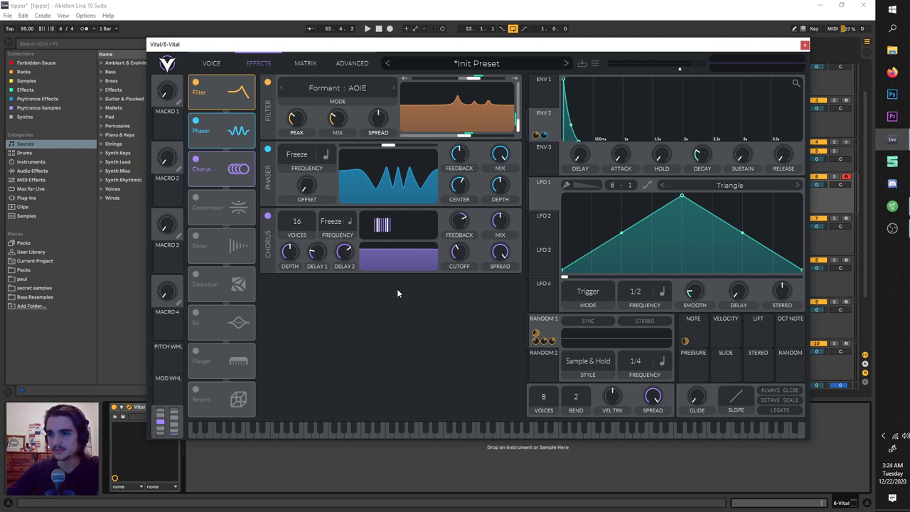
- Raise the chorus cutoff, reduce its spread to about 0.865, centre its feedback and lower its mix while auditioning the loop
key(space)
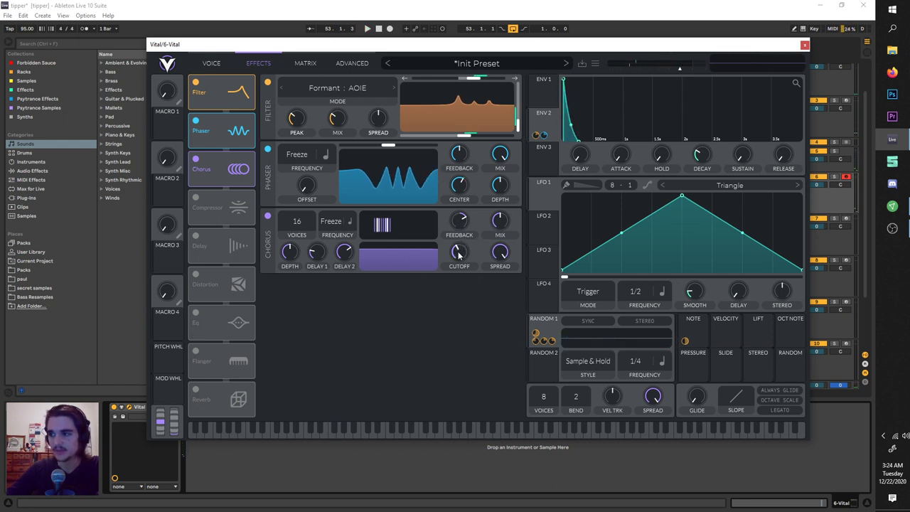
click(501, 254)
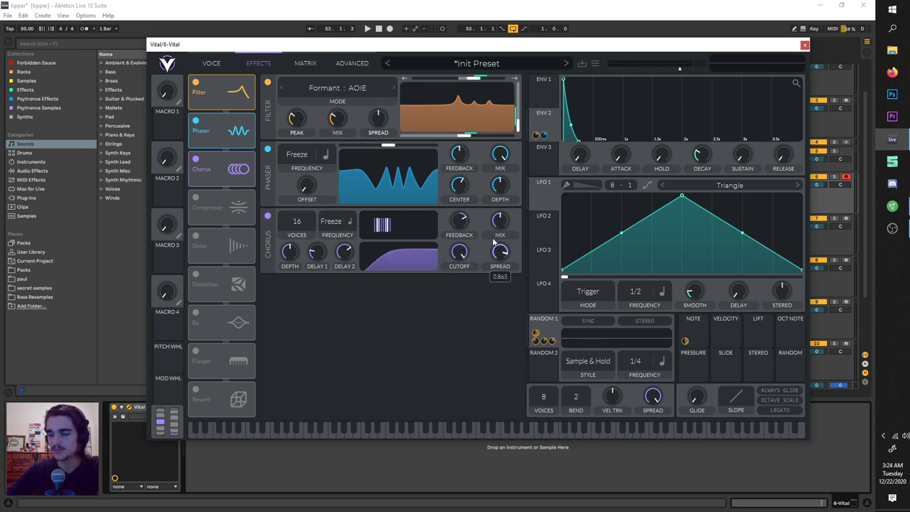
mouse_move(459, 224)
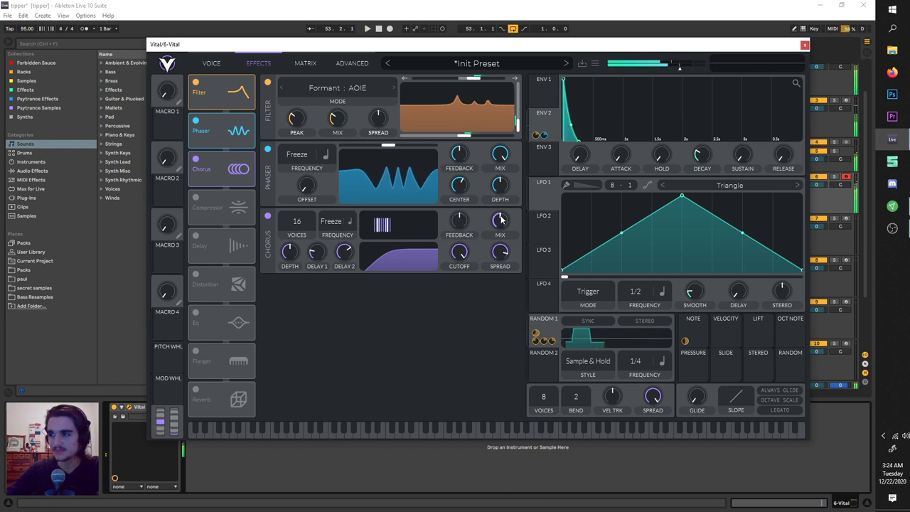
mouse_move(496, 226)
drag(495, 233, 495, 234)
key(space)
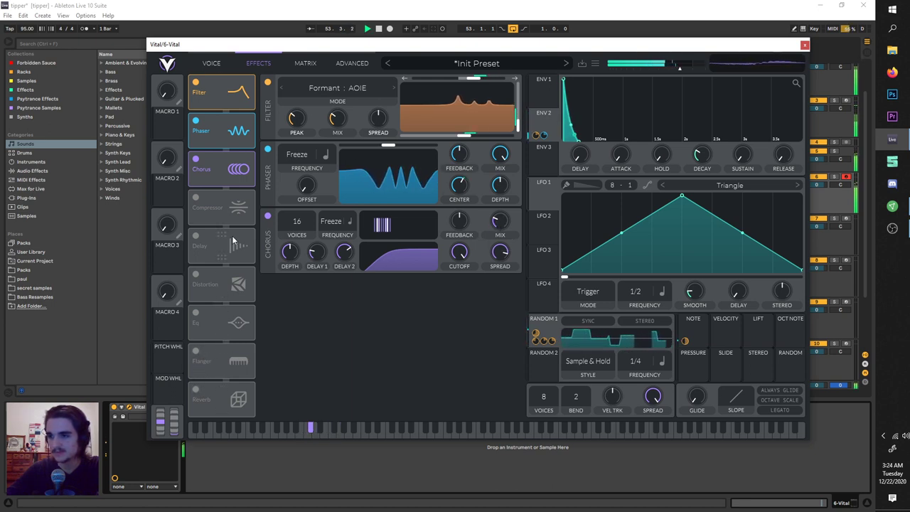
key(space)
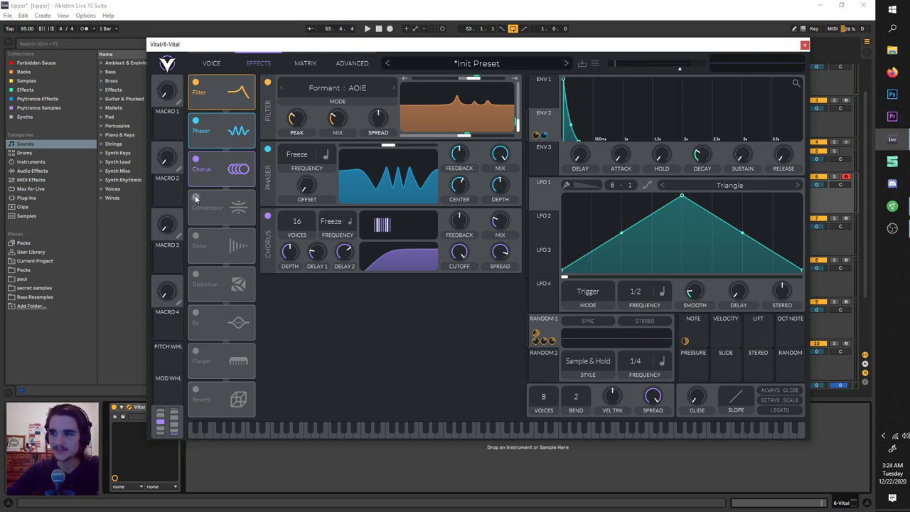
- Enable the Multiband Compressor after the Chorus and lower the synth's master volume to about -16.97 dB
click(196, 198)
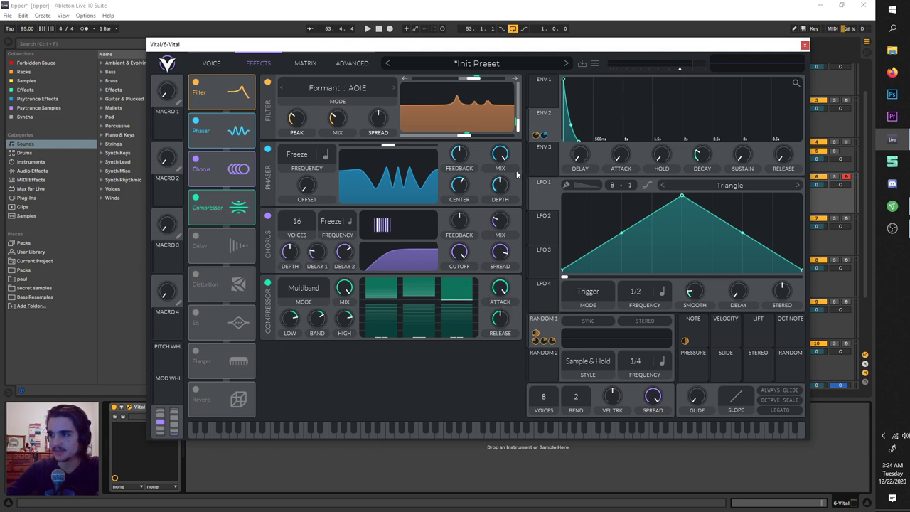
key(space)
drag(675, 69, 660, 71)
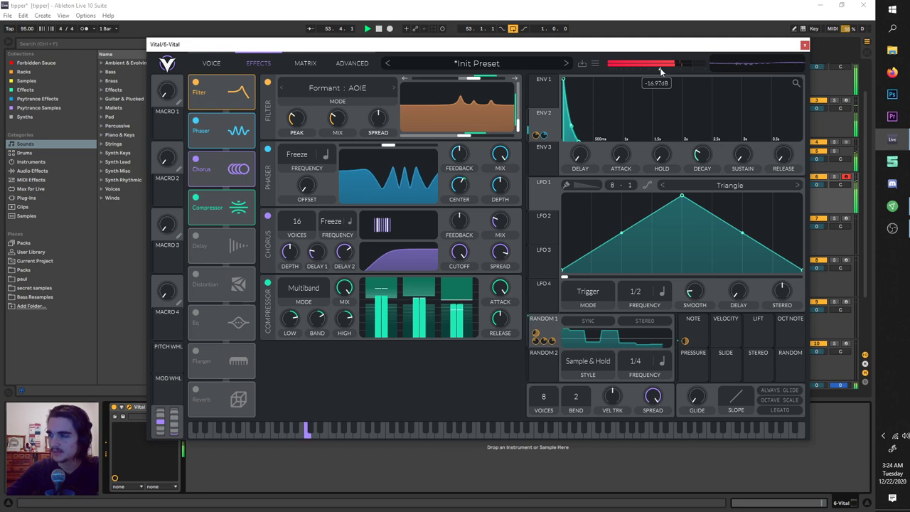
click(805, 46)
click(804, 45)
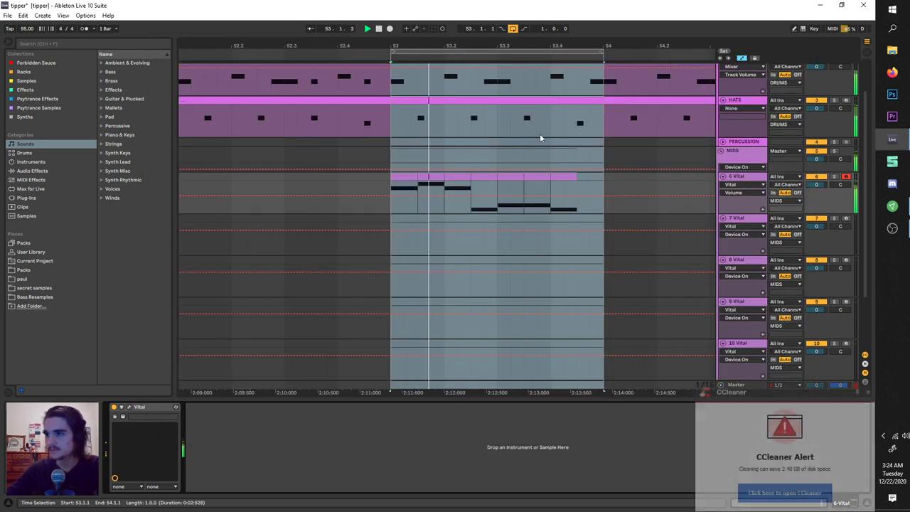
- Audition the loop at bar 53, going through the individual MIDI clips on the 6 Vital track
scroll(530, 157, up, 3)
click(524, 176)
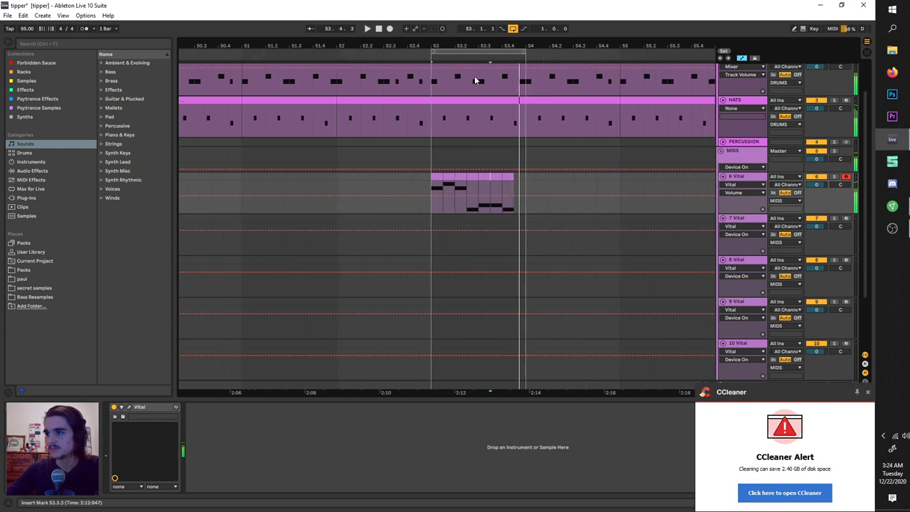
click(472, 48)
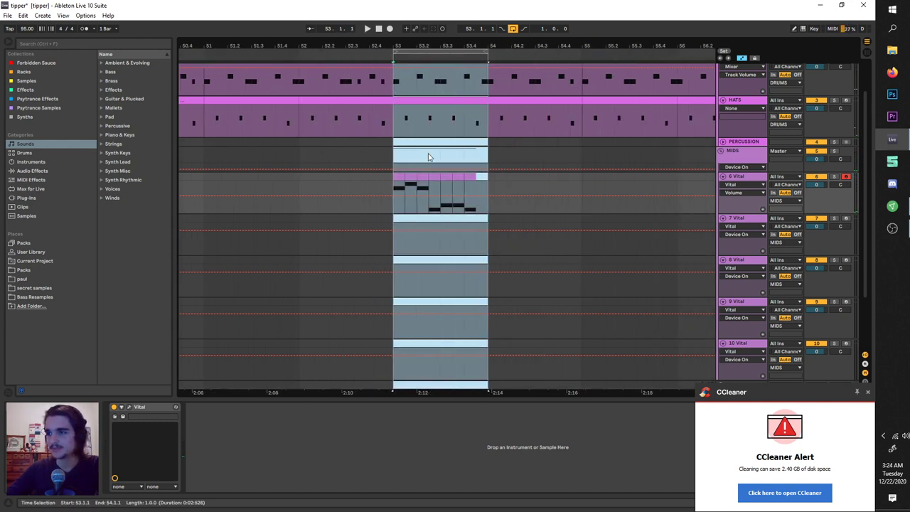
click(409, 179)
scroll(415, 179, up, 3)
key(space)
key(space)
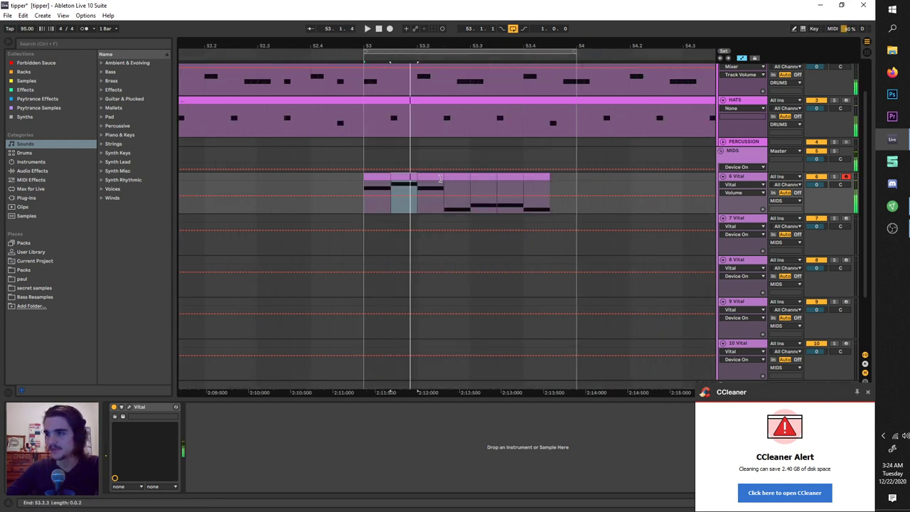
click(440, 178)
key(space)
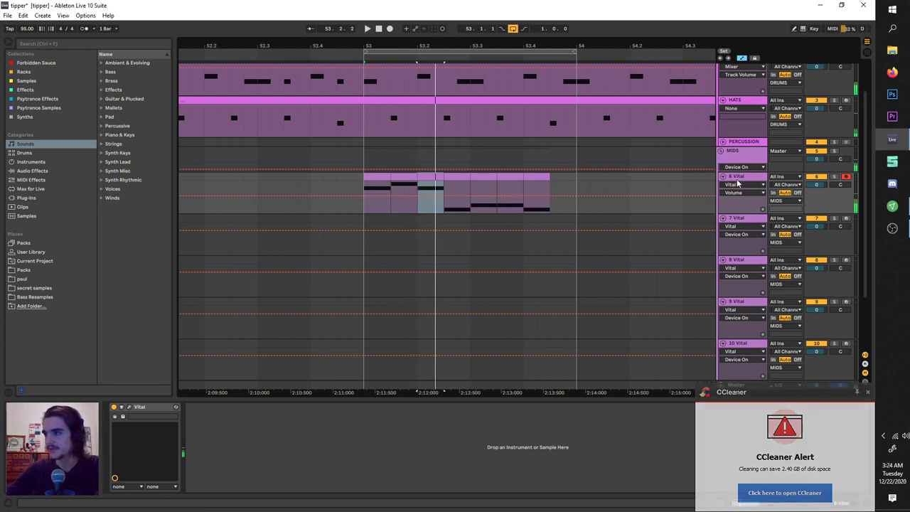
- Duplicate the 6 Vital track, deleting the clips from 53.2.3 onward on the original and the clips before it on the copy
click(745, 181)
key(ctrl+d)
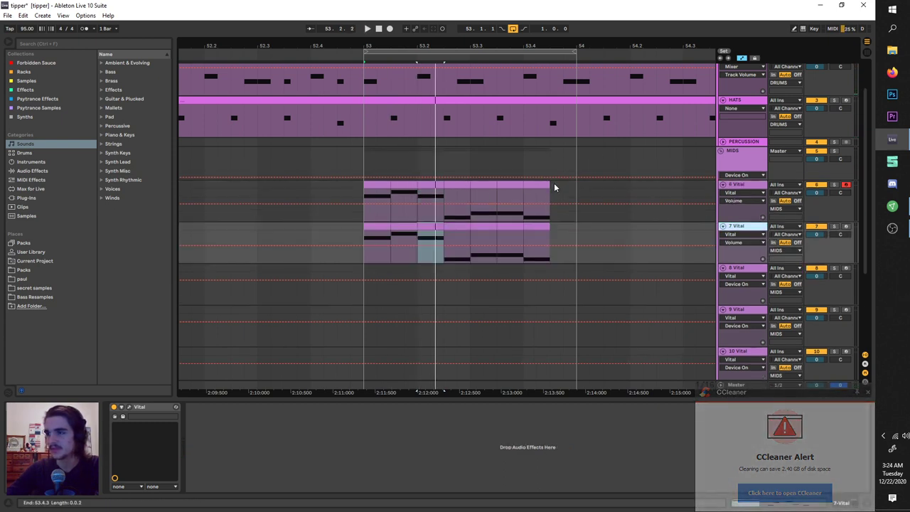
drag(561, 187, 446, 187)
key(Delete)
drag(444, 237, 366, 229)
key(Delete)
- Move the one-bar loop to start at 53.2.3 and solo the duplicated 7 Vital track
key(space)
drag(529, 55, 610, 57)
click(835, 226)
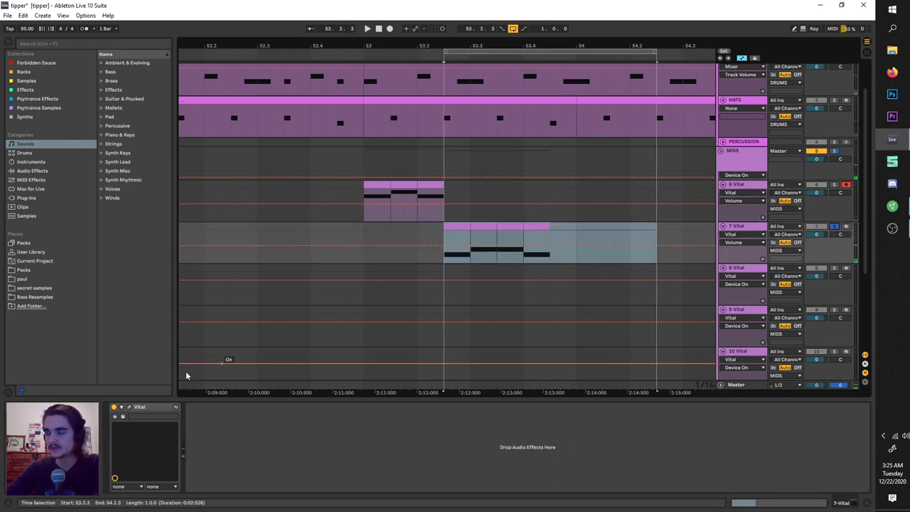
- Open the duplicated track's Vital and raise Filter 1's cutoff slightly while playing the loop
click(128, 407)
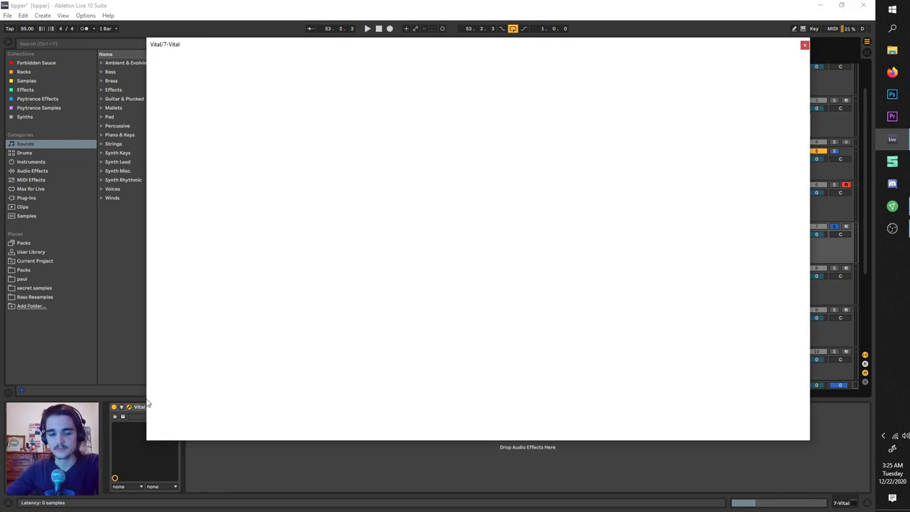
mouse_move(351, 51)
mouse_down()
mouse_move(375, 91)
mouse_move(379, 56)
mouse_move(366, 57)
mouse_up()
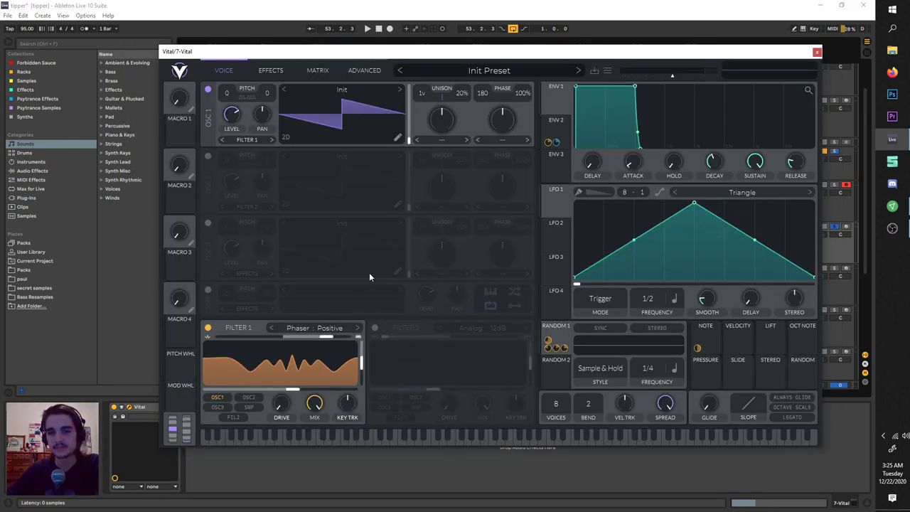
drag(291, 389, 307, 390)
key(space)
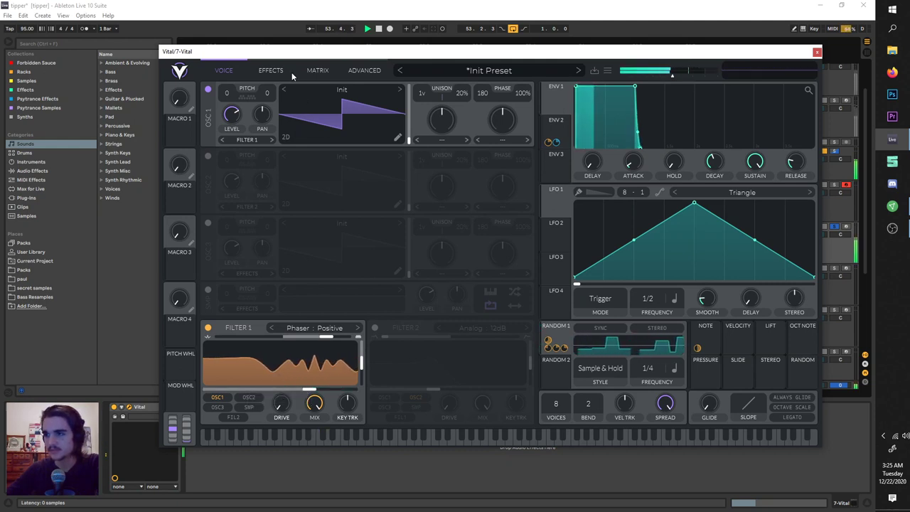
- Raise the phaser effect's center to about 91.5 semitones and change the filter effect's formant mode to AIUO
click(285, 71)
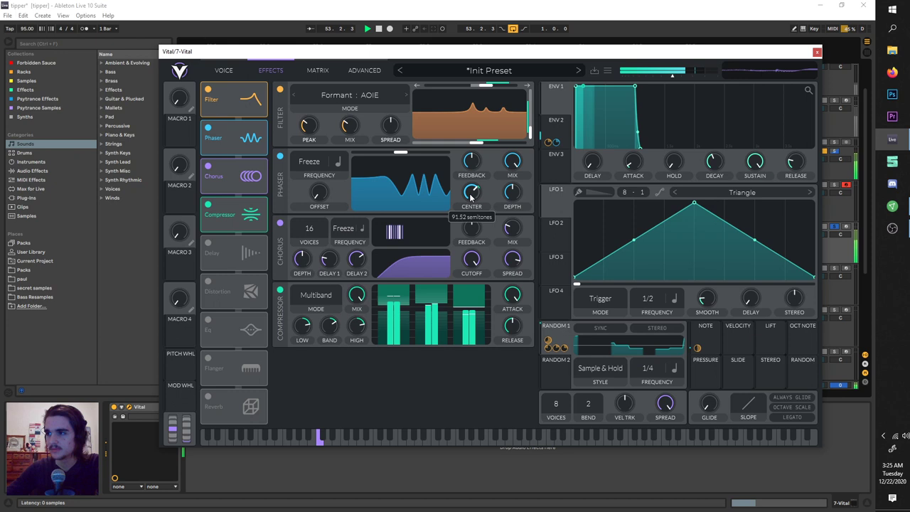
key(space)
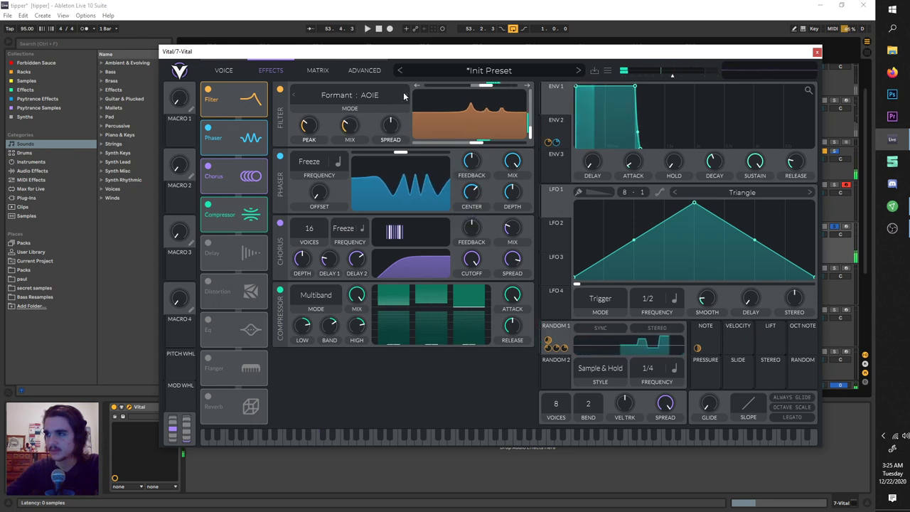
key(space)
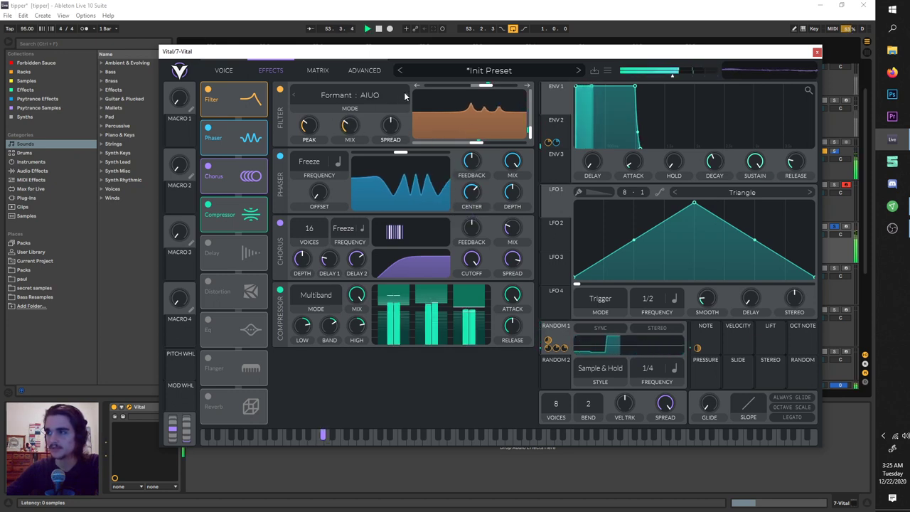
- Enable oscillator 2, transpose it by 12 semitones and turn its level to minimum
click(231, 74)
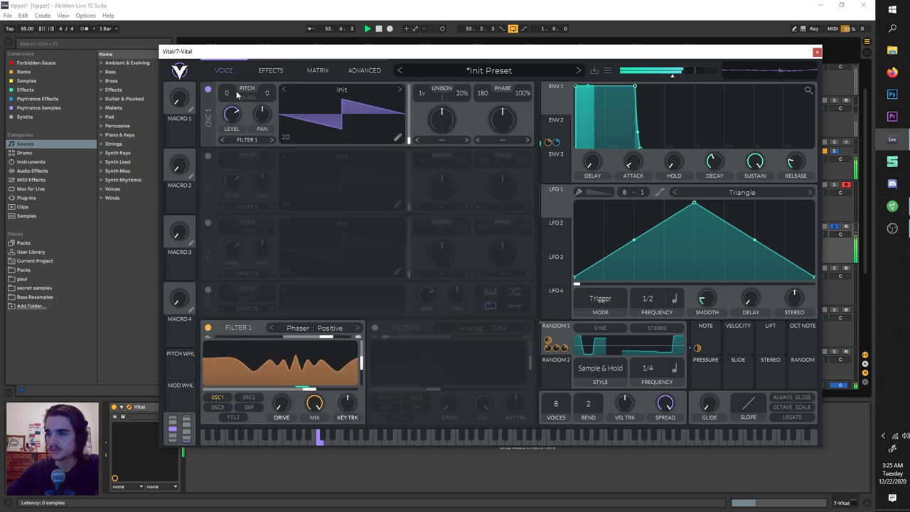
key(space)
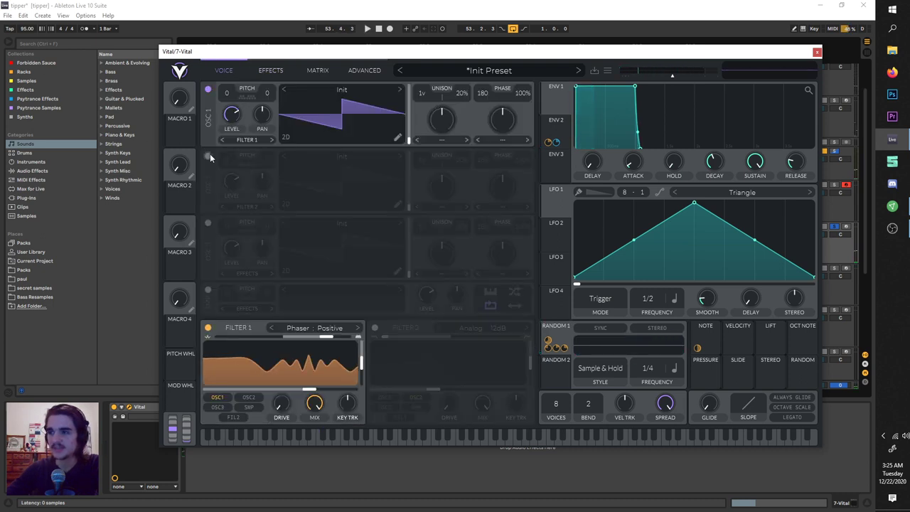
click(208, 156)
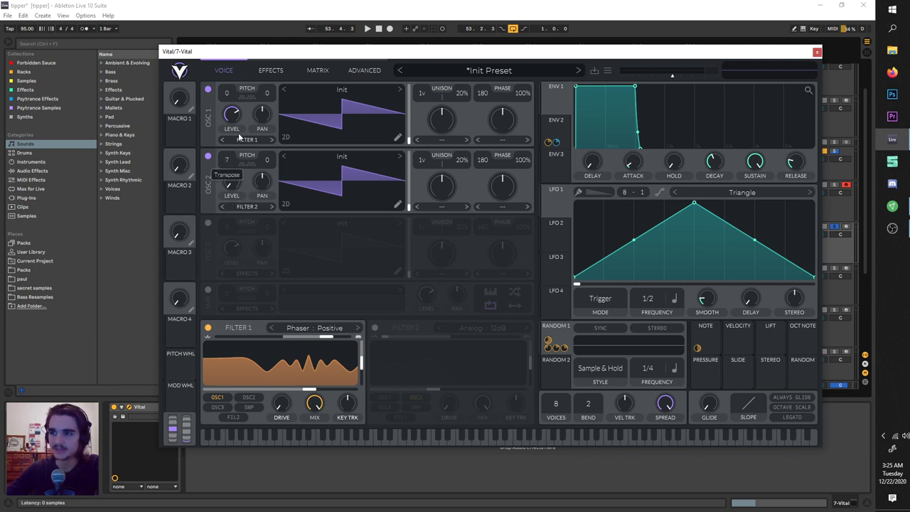
- Set oscillator 1's phase distortion to FM Osc 2 and reduce its amount well below 50%
click(503, 141)
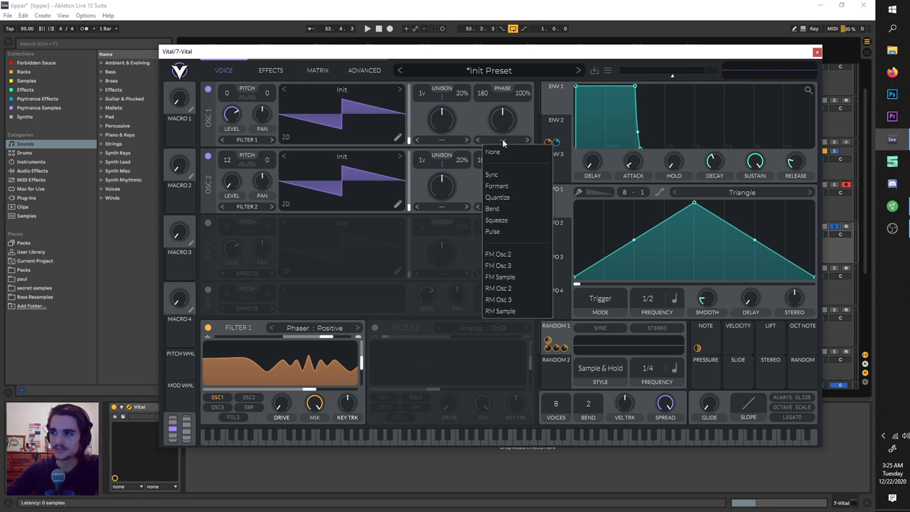
click(506, 255)
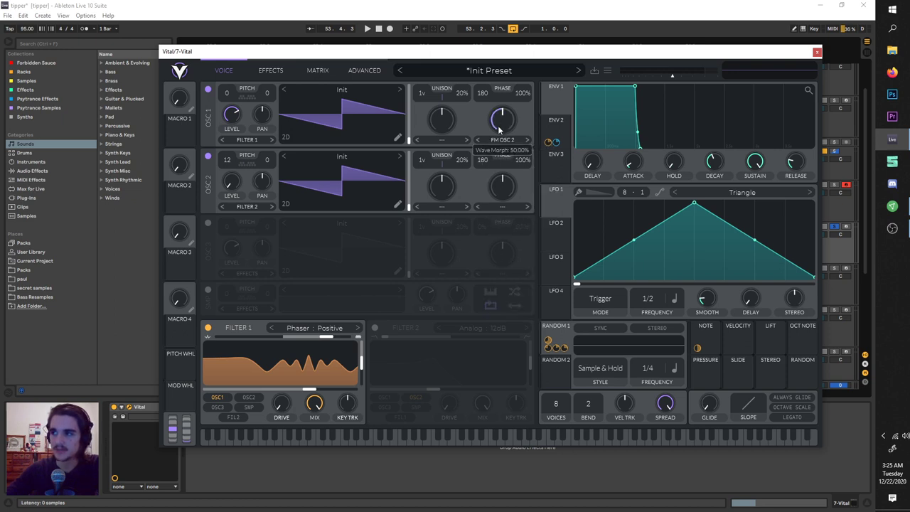
drag(499, 130, 494, 142)
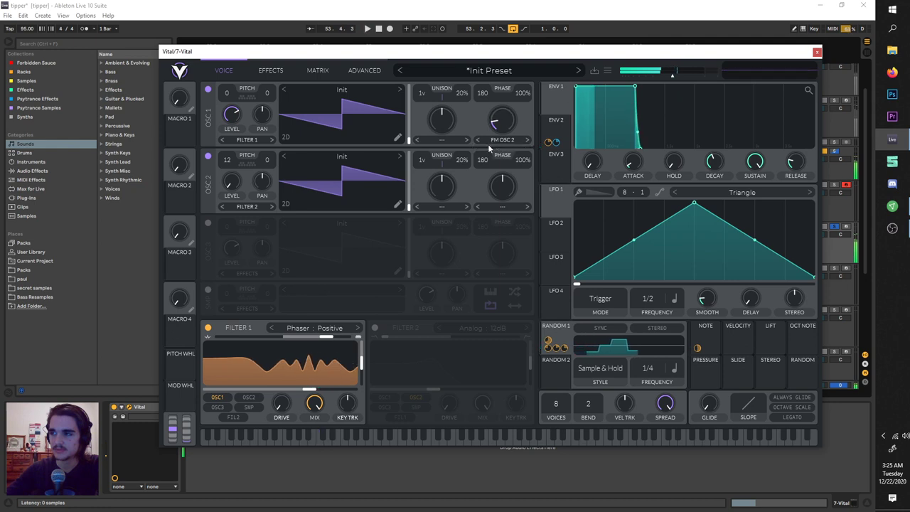
- Try the Factory wavetables Three Graces and Quad Saw on oscillator 2, raising Quad Saw's frame to about 242.9
click(368, 158)
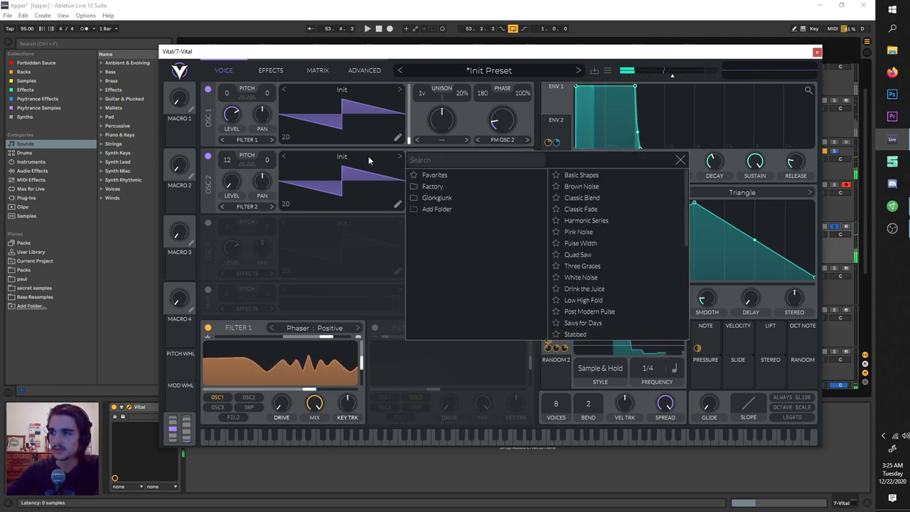
click(432, 186)
click(579, 254)
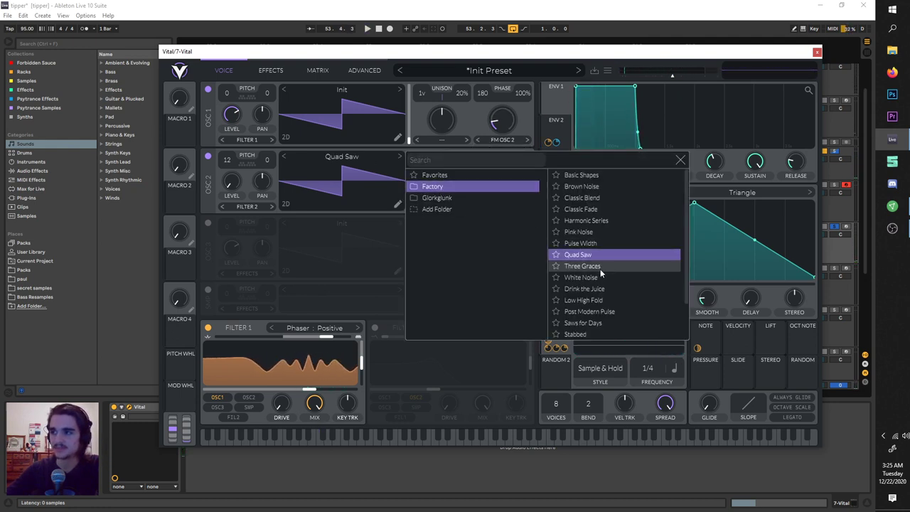
click(600, 267)
click(598, 256)
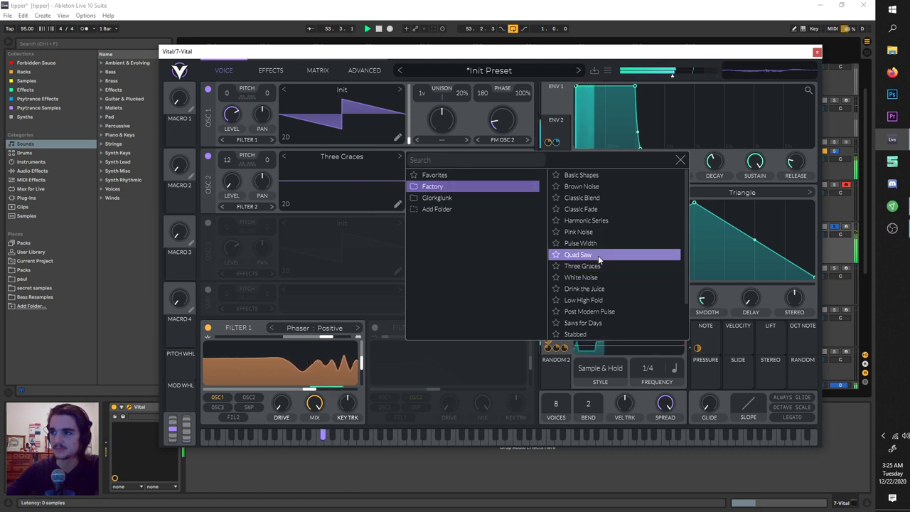
click(354, 183)
drag(410, 204, 413, 138)
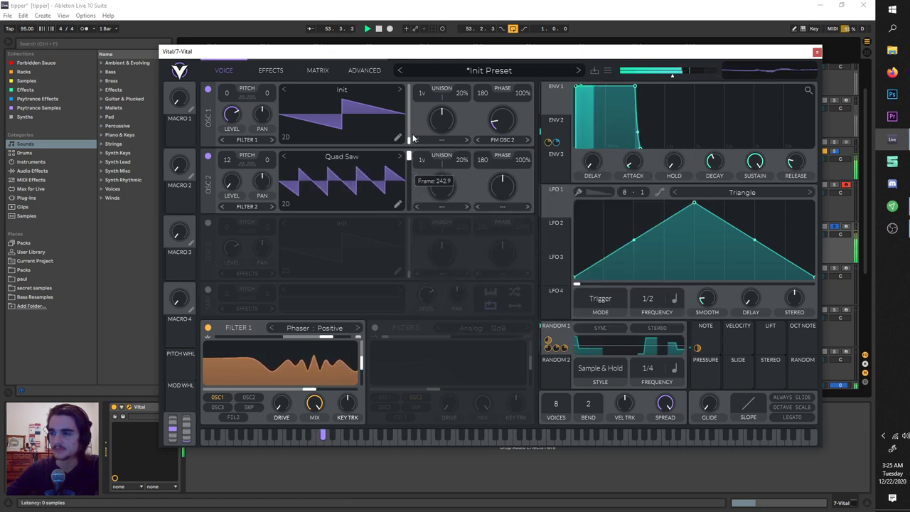
- Load the Low High Fold wavetable into oscillator 2, set its frame to about 52.32 and audition the loop
click(342, 156)
click(583, 300)
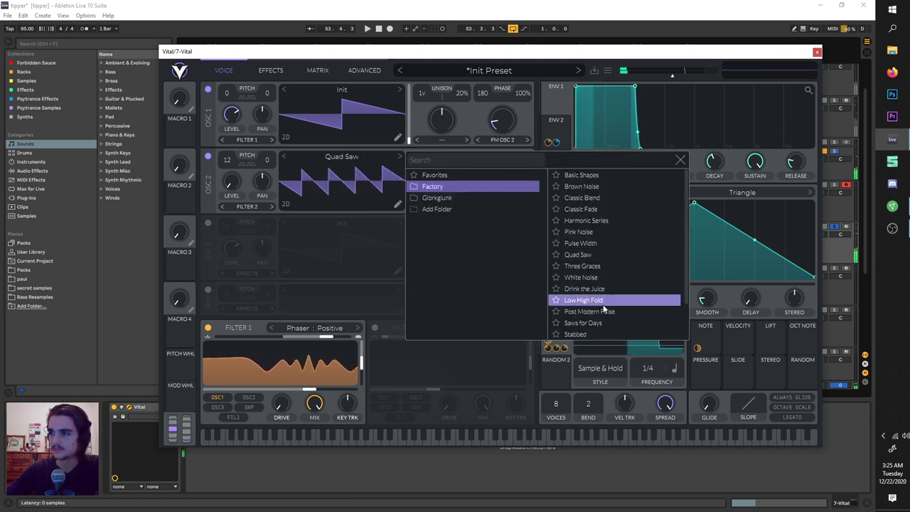
click(389, 196)
drag(409, 167, 412, 193)
key(space)
key(space)
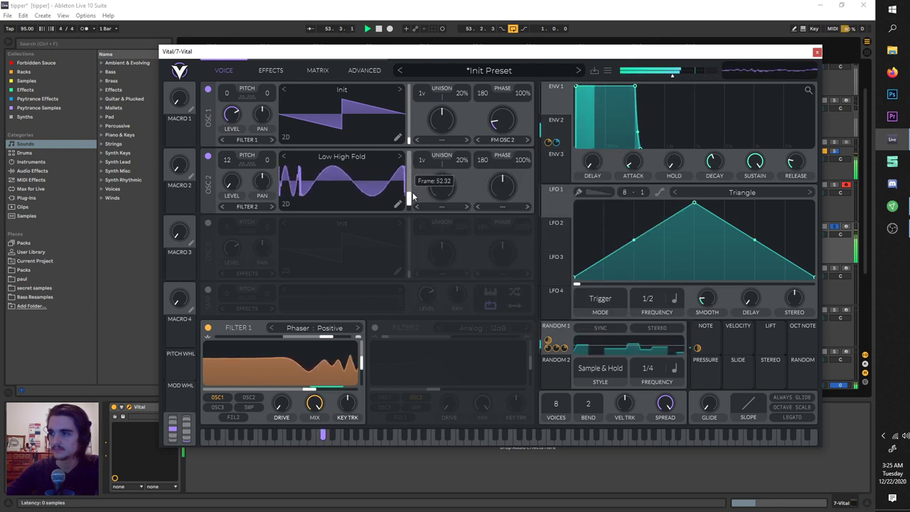
click(270, 71)
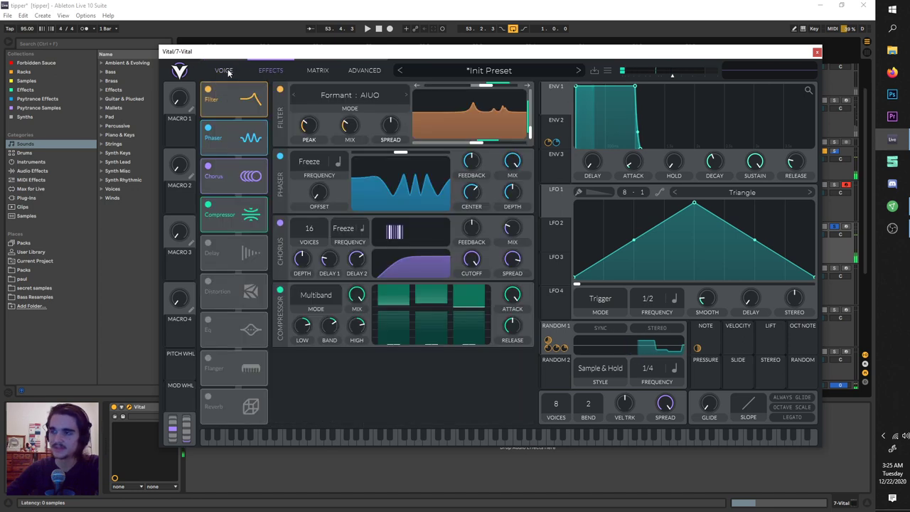
click(223, 70)
click(266, 71)
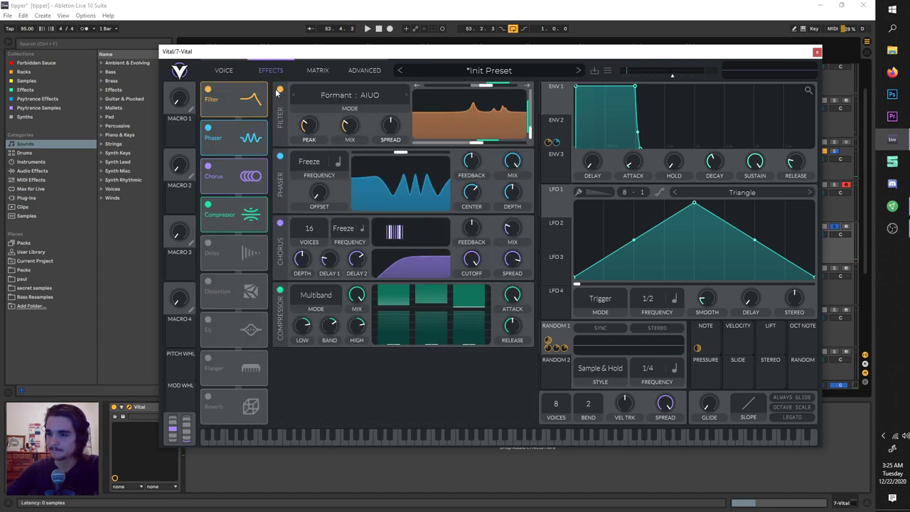
- Close the Vital window and move the loop back to start at 53.1.1
click(816, 52)
drag(519, 49, 447, 48)
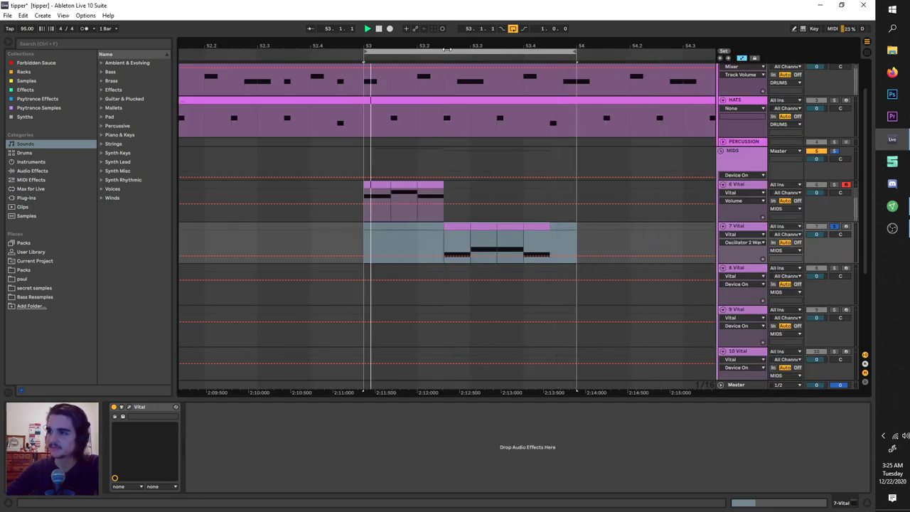
- Unsolo the 7 Vital track and audition the loop with all tracks playing
key(space)
click(834, 227)
key(space)
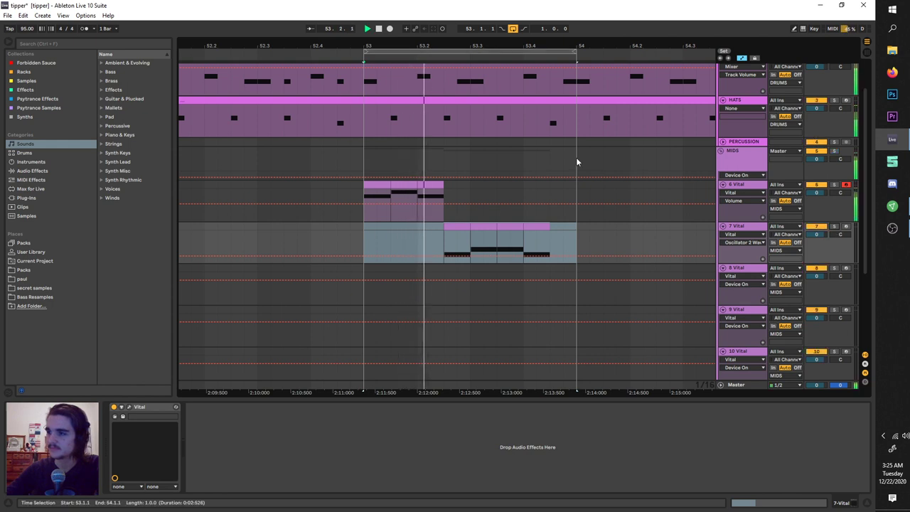
scroll(576, 162, down, 2)
click(547, 227)
scroll(471, 78, right, 1)
key(space)
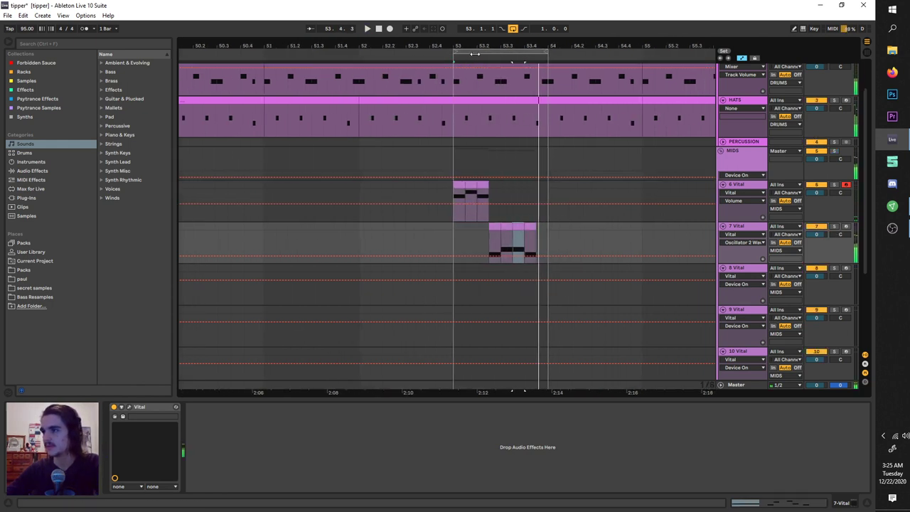
- Duplicate the looped bar at 53.1.1 into bar 54 and extend the loop to two bars
click(491, 53)
key(ctrl+d)
click(497, 53)
key(space)
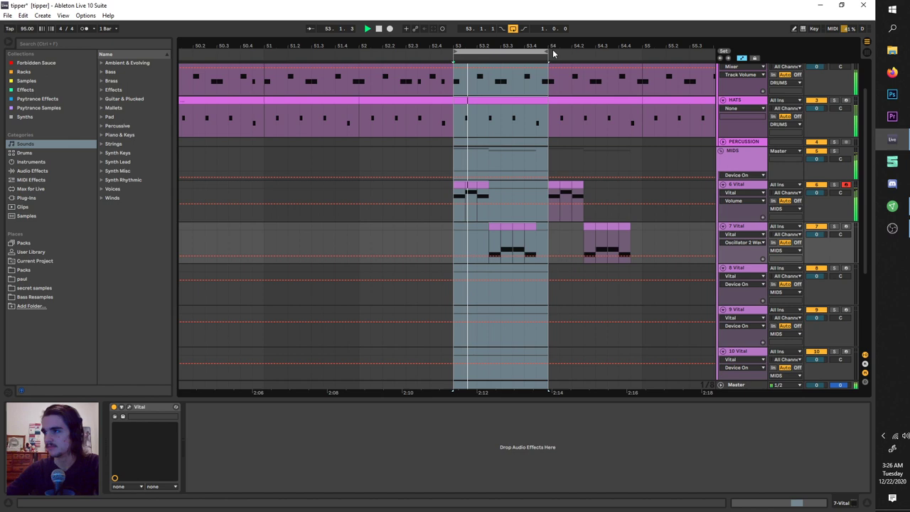
drag(547, 53, 643, 65)
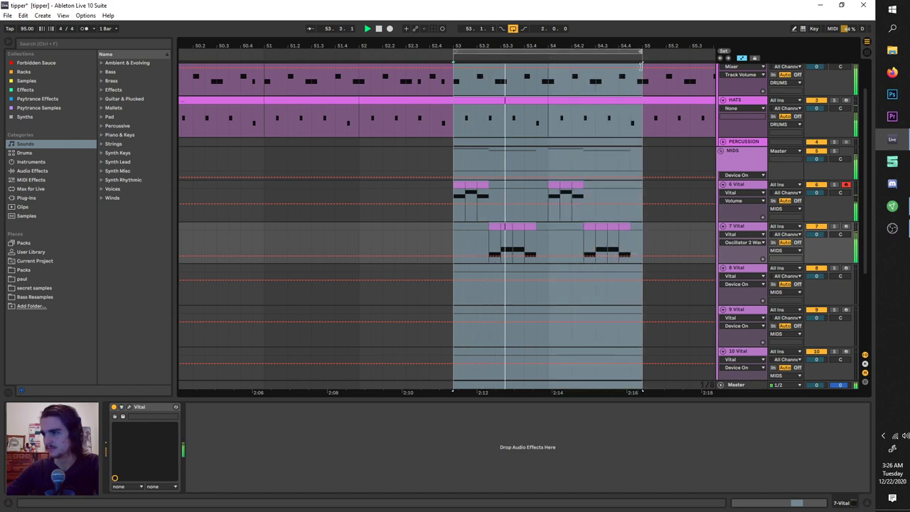
- Duplicate the 7 Vital track, keep one short clip at 53.4.3 on the copy, and move the loop to start there
click(755, 227)
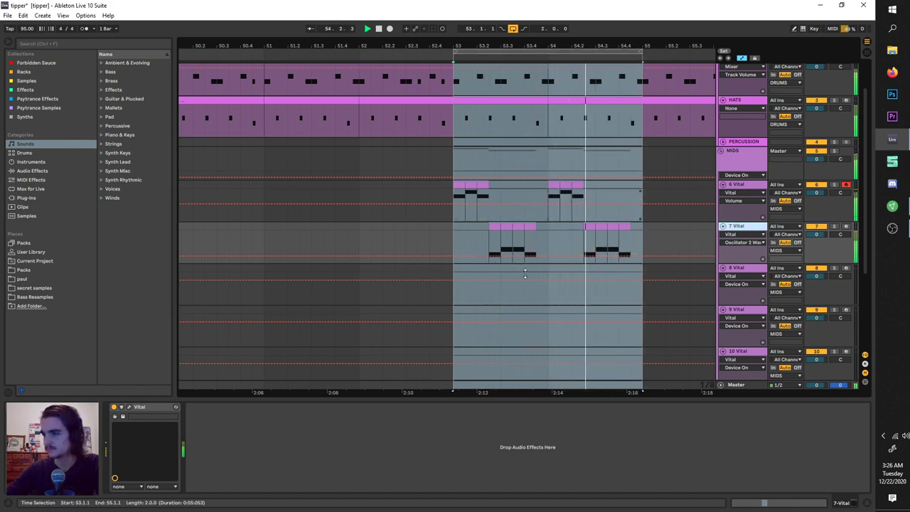
key(ctrl+d)
key(space)
click(491, 267)
drag(490, 265, 599, 269)
drag(517, 50, 601, 54)
key(space)
key(space)
- Solo the 8 Vital track and initialize the preset of its Vital synth
click(746, 269)
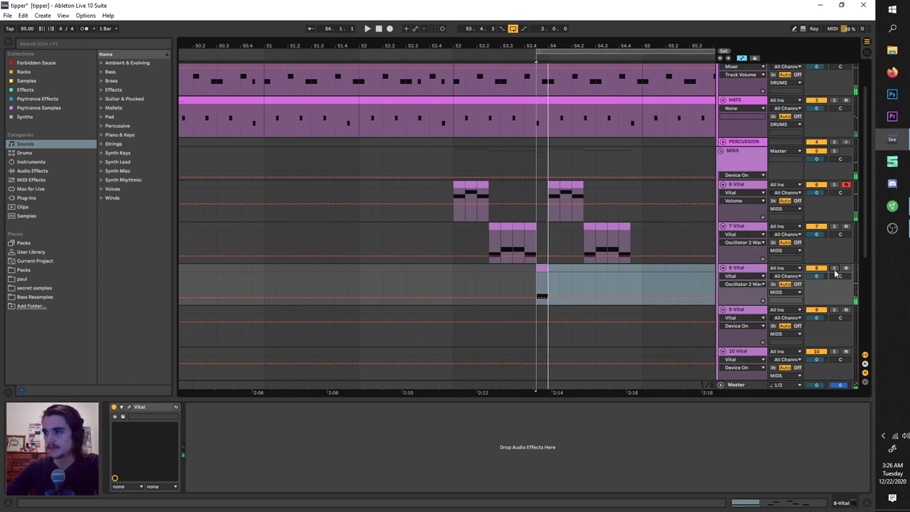
click(835, 268)
click(129, 406)
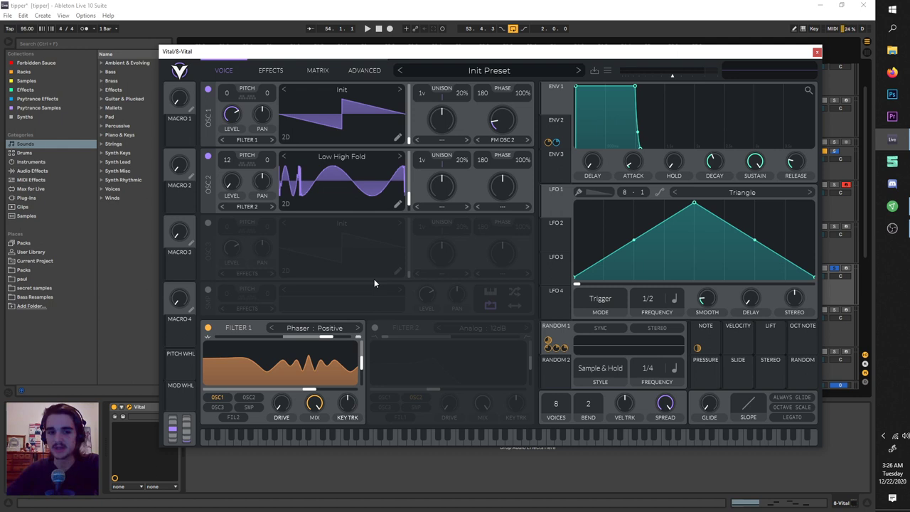
click(316, 390)
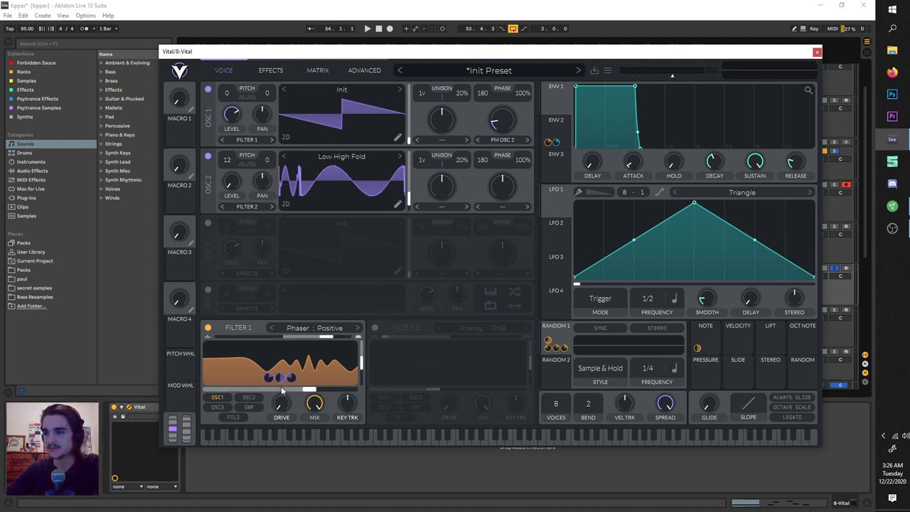
click(608, 72)
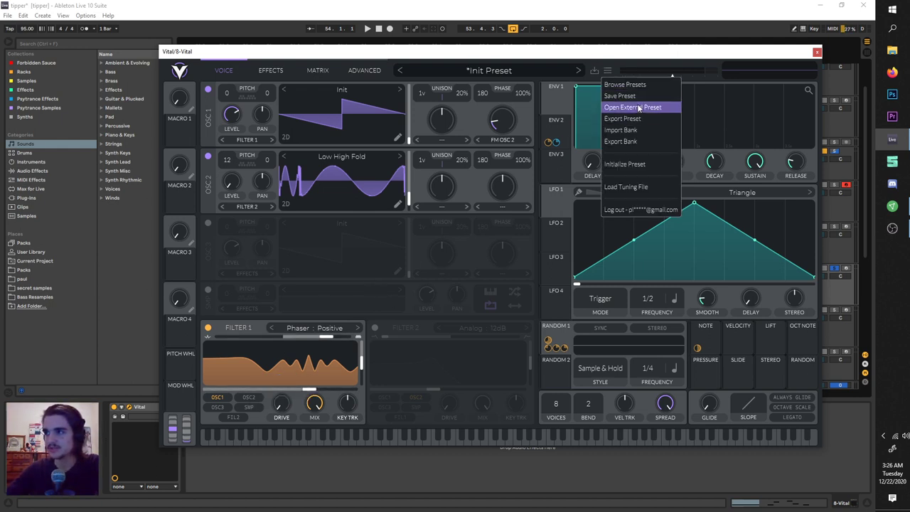
click(622, 165)
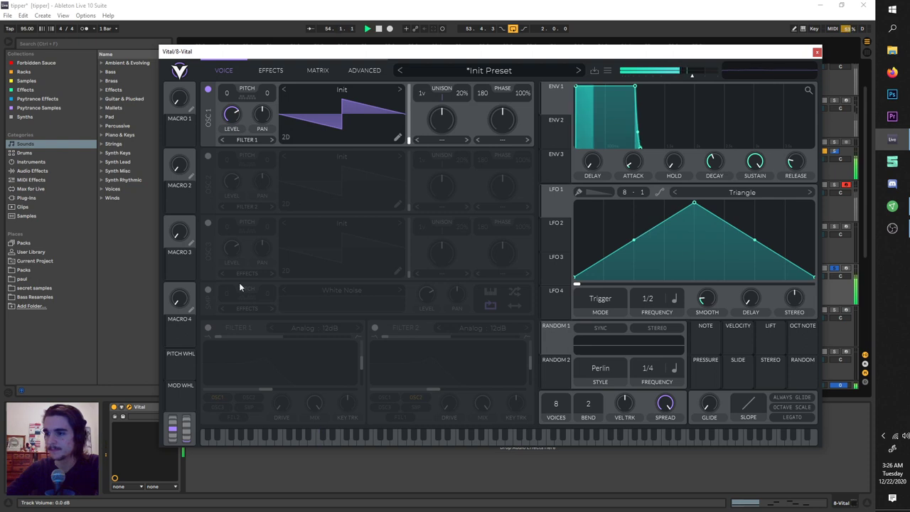
- Enable filter 1 in Vital as Analog 24dB, lower its cutoff while auditioning, and close the synth window
click(209, 329)
click(311, 328)
click(278, 336)
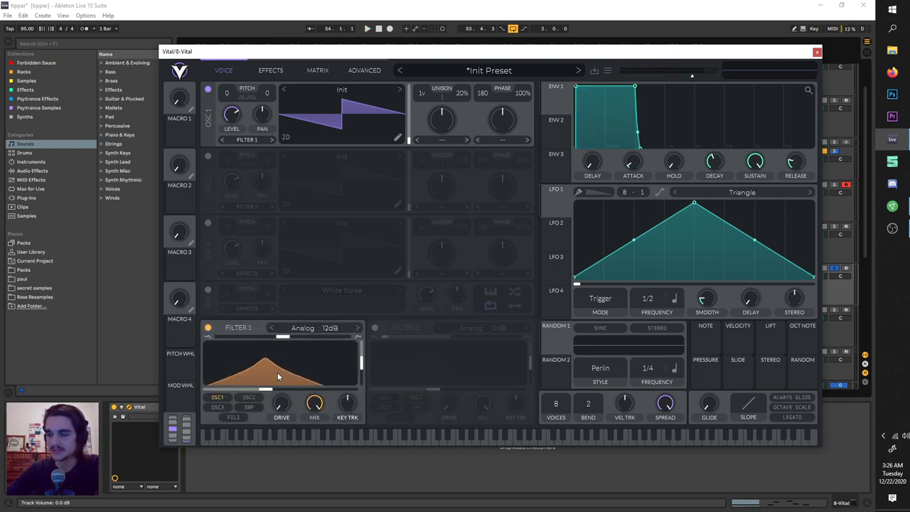
click(360, 331)
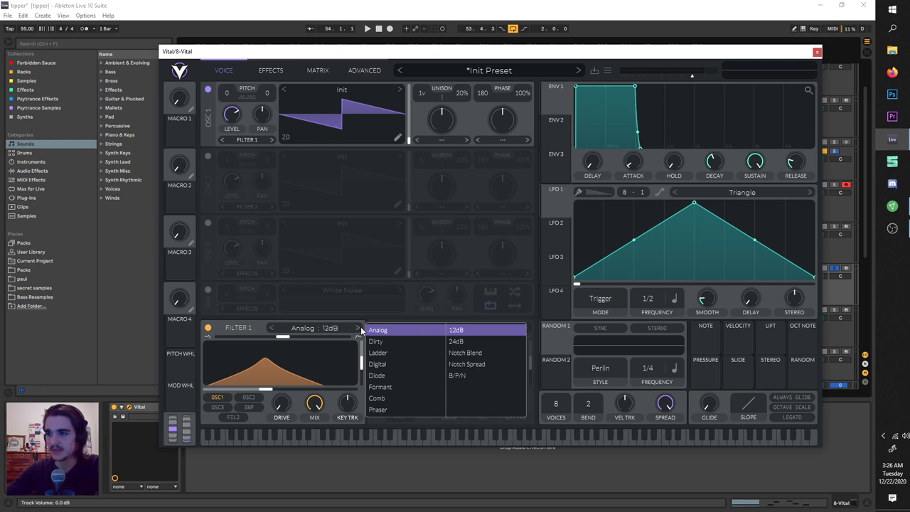
click(464, 344)
key(space)
mouse_move(266, 393)
mouse_down()
mouse_move(277, 390)
mouse_move(256, 389)
mouse_move(334, 388)
mouse_move(343, 377)
mouse_move(247, 376)
mouse_move(284, 390)
mouse_move(259, 389)
mouse_move(306, 389)
mouse_move(248, 396)
mouse_up()
click(817, 52)
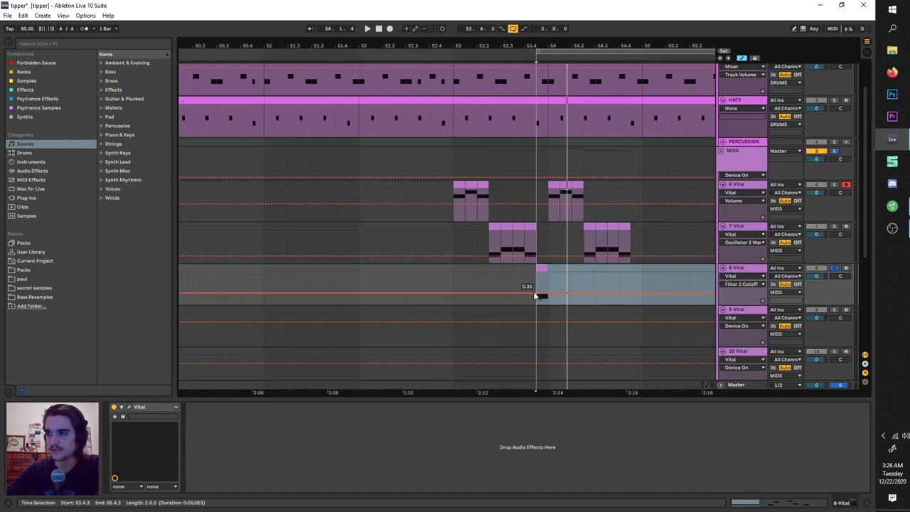
- Automate Filter 1 Cutoff on 8 Vital with a ramp rising to about 0.65 across the short clip, and audition it
click(536, 293)
drag(550, 293, 551, 283)
key(space)
key(space)
key(space)
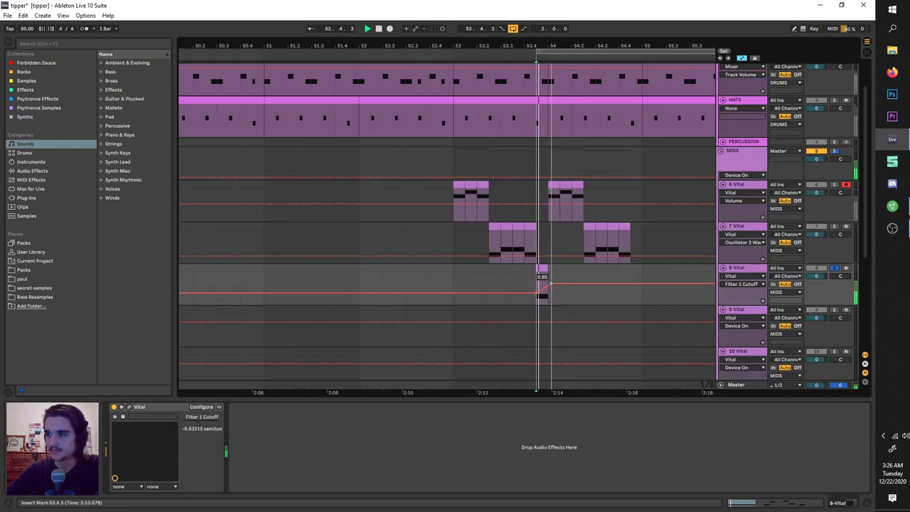
key(space)
scroll(550, 282, up, 1)
scroll(551, 291, up, 3)
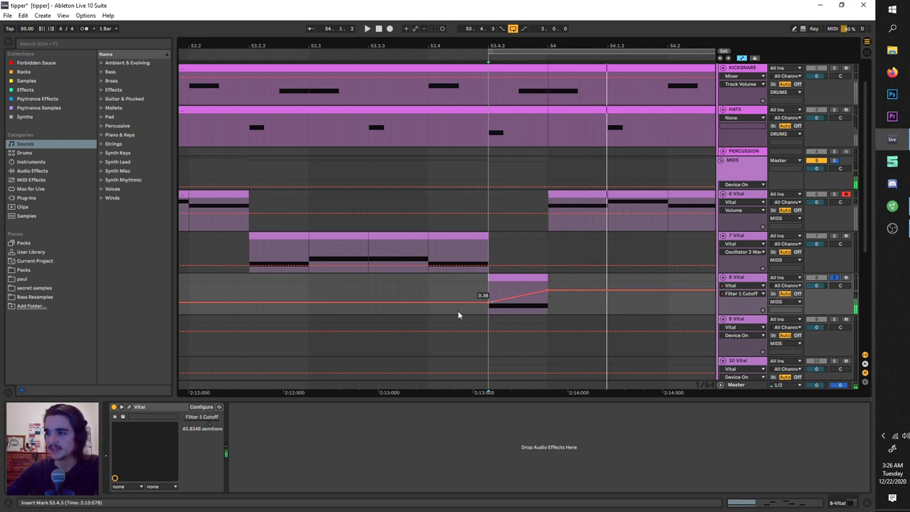
- Automate oscillator 1's transpose on 8 Vital, ramping from -29 to 8 semitones across the short clip, and audition it
click(130, 406)
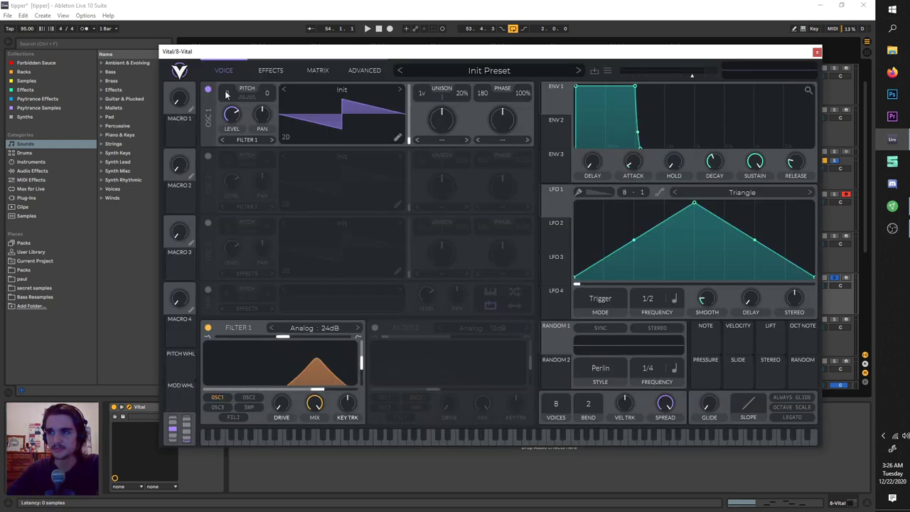
key(space)
drag(226, 94, 419, 391)
drag(493, 298, 548, 295)
key(space)
key(space)
key(space)
key(space)
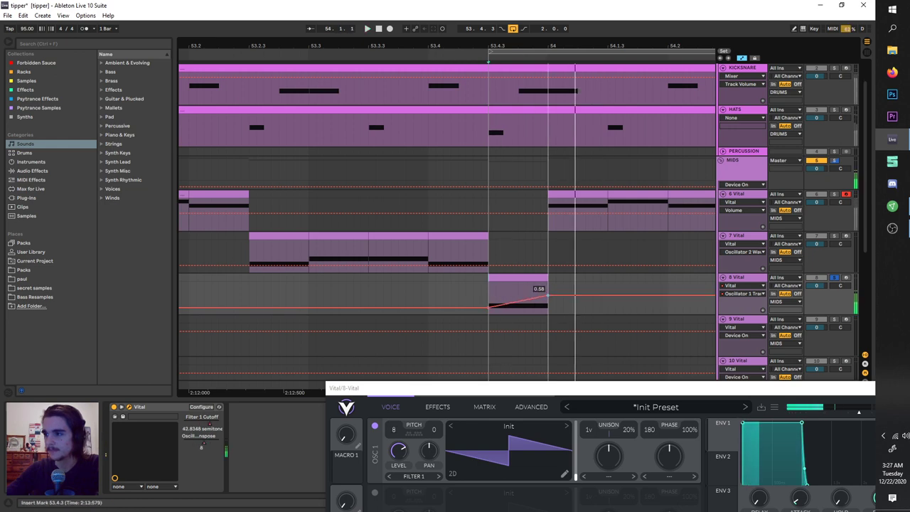
key(space)
key(space)
key(space)
scroll(548, 297, down, 3)
key(space)
- Enable the Compressor effect in 8 Vital's synth, turn up its attack and lower the synth's output volume
click(513, 371)
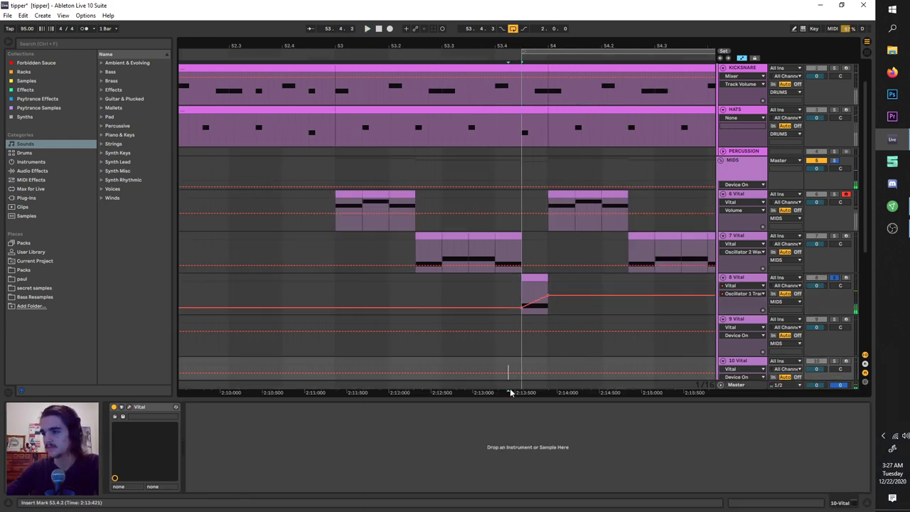
click(737, 281)
click(323, 134)
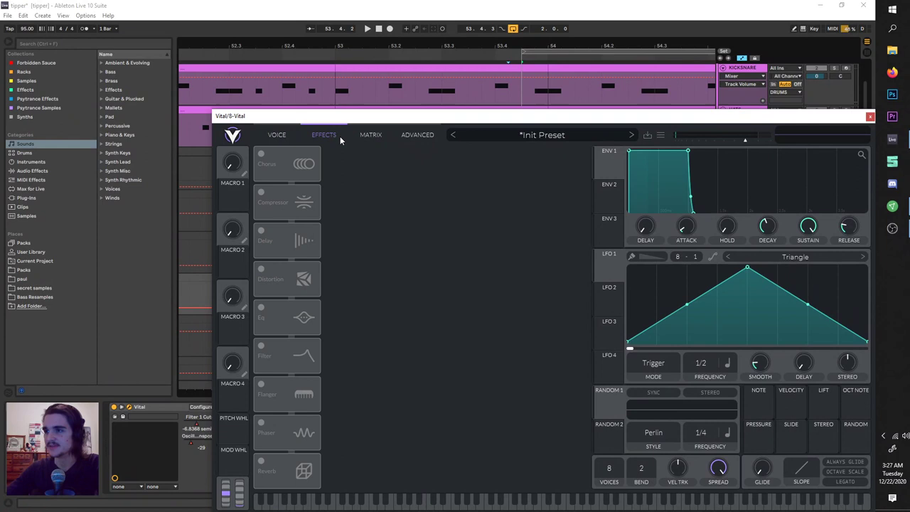
drag(385, 115, 363, 21)
click(241, 99)
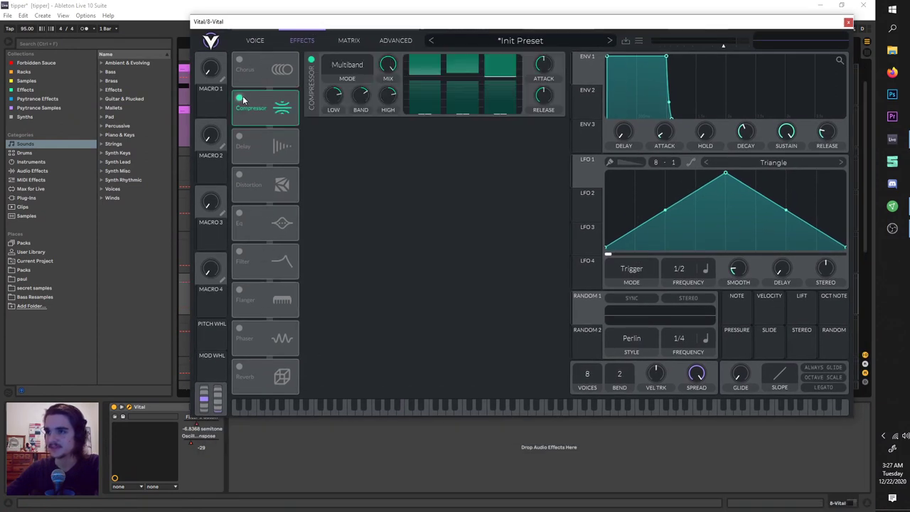
drag(543, 68, 553, 27)
key(space)
drag(717, 46, 694, 47)
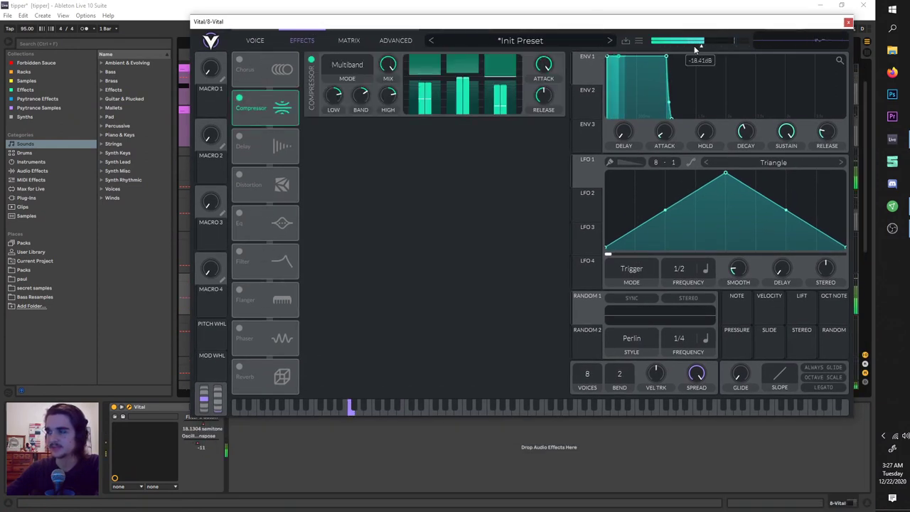
- Compare the sound with the compressor bypassed and set its mode to Single Band
click(240, 99)
click(239, 100)
click(359, 64)
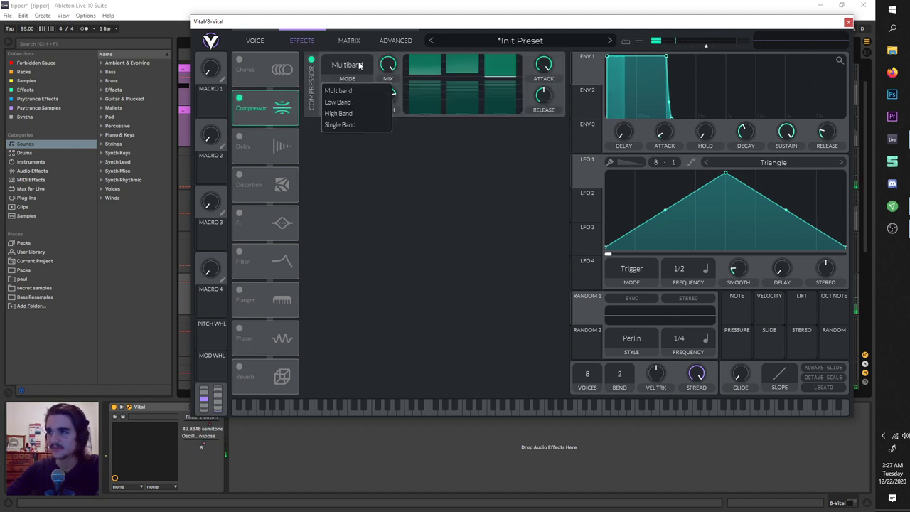
click(356, 123)
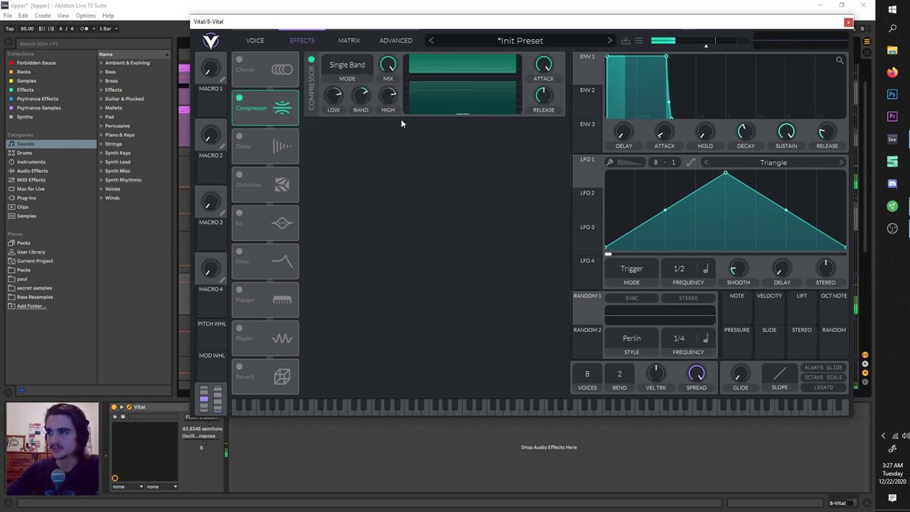
- Try the Reverb effect, switch it off, enable the Delay effect instead and close the Vital window
click(240, 367)
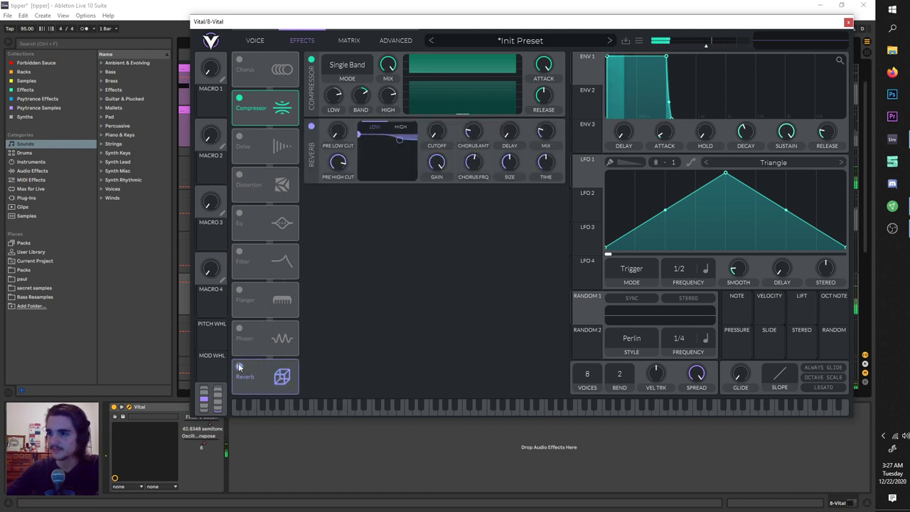
click(240, 366)
click(240, 138)
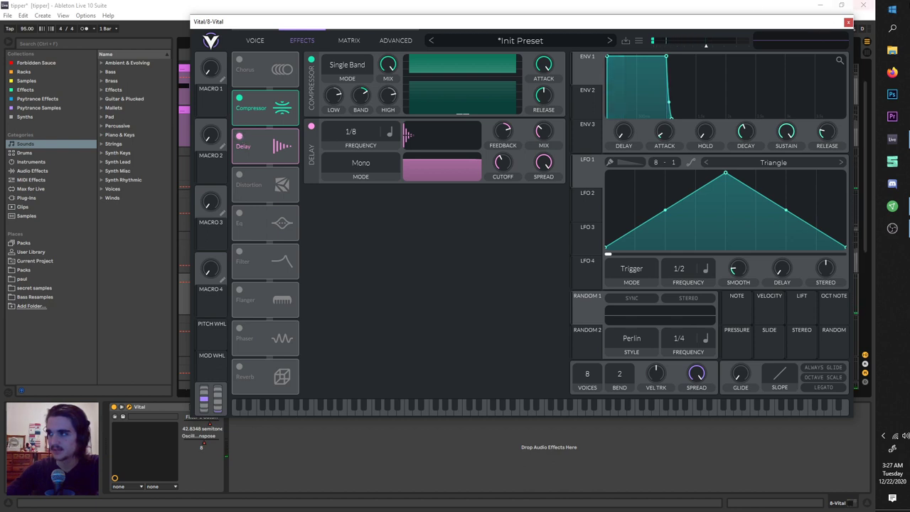
click(848, 22)
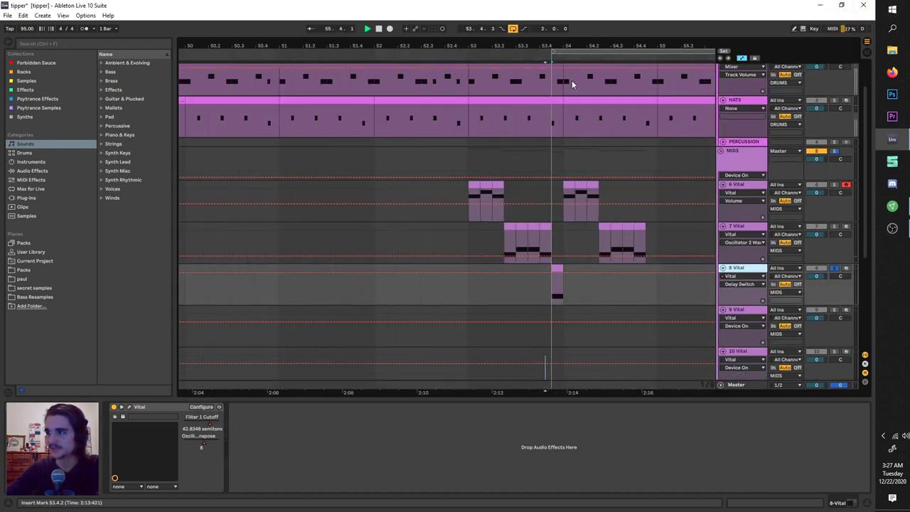
- Move the loop back to 53.1.1, duplicate 8 Vital's short clip to the end of bar 54 and audition
drag(569, 54, 485, 54)
key(space)
click(564, 270)
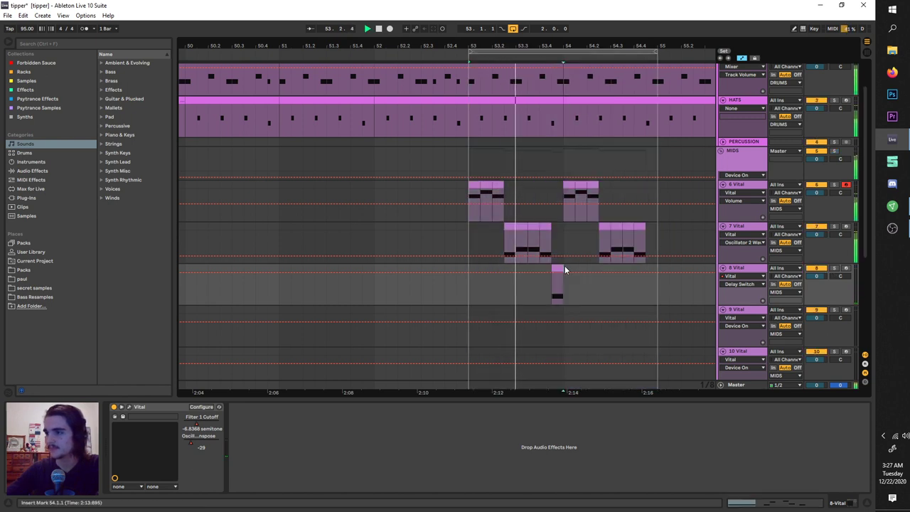
drag(562, 270, 467, 271)
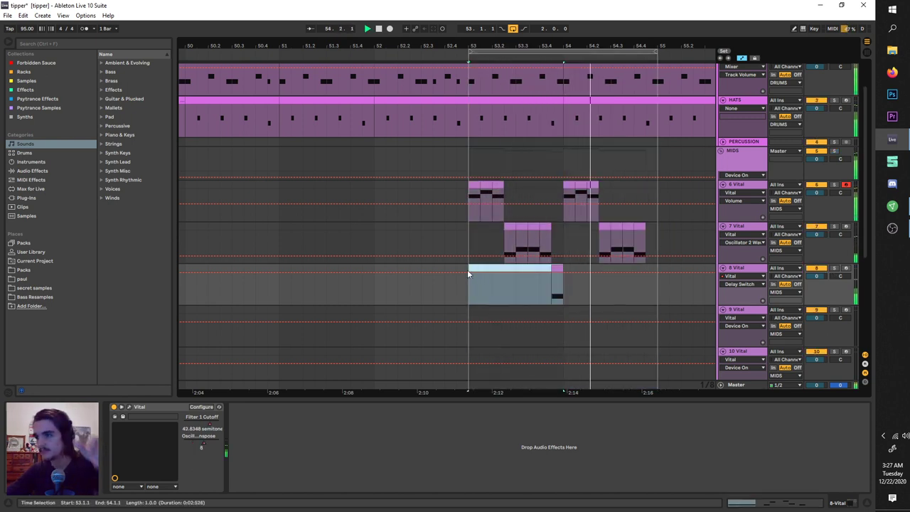
key(ctrl+d)
click(622, 203)
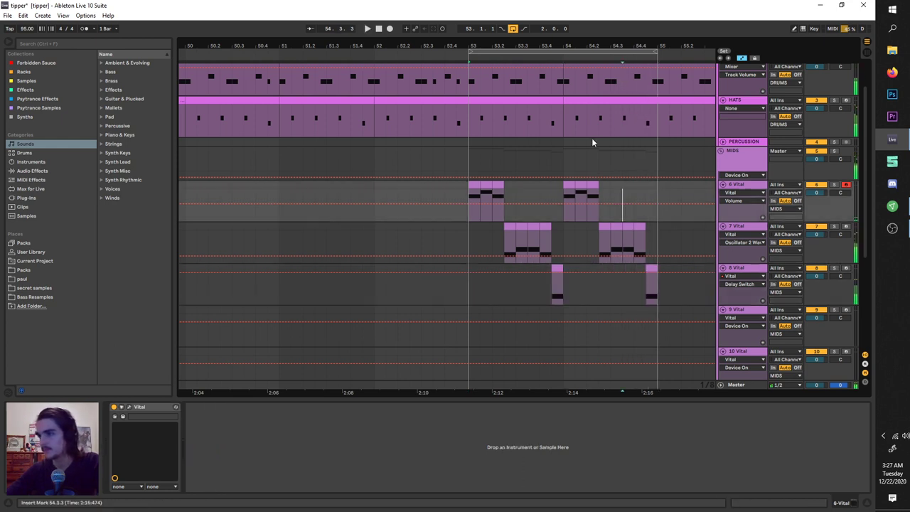
key(space)
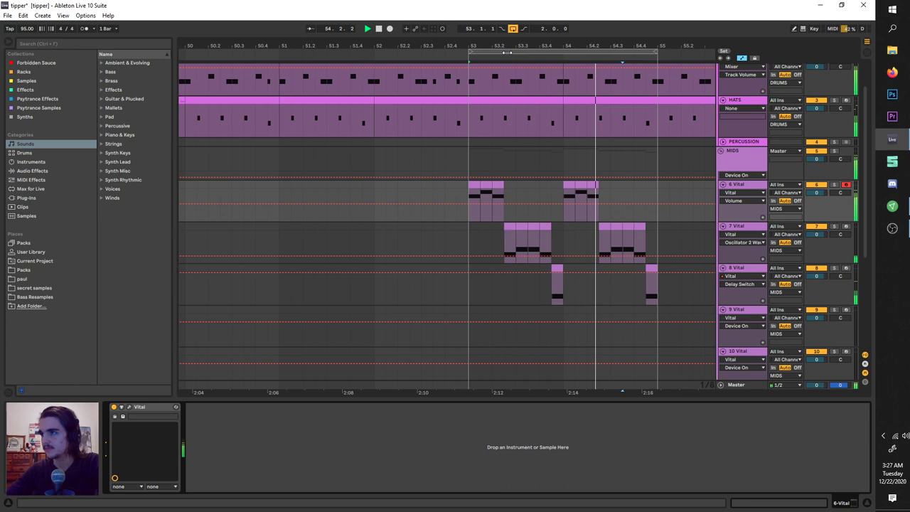
- Move the loop start to 54.1.1 and bring up the Filter 1 Cutoff automation of the 6 Vital track
drag(507, 53, 601, 53)
key(space)
click(747, 161)
click(749, 186)
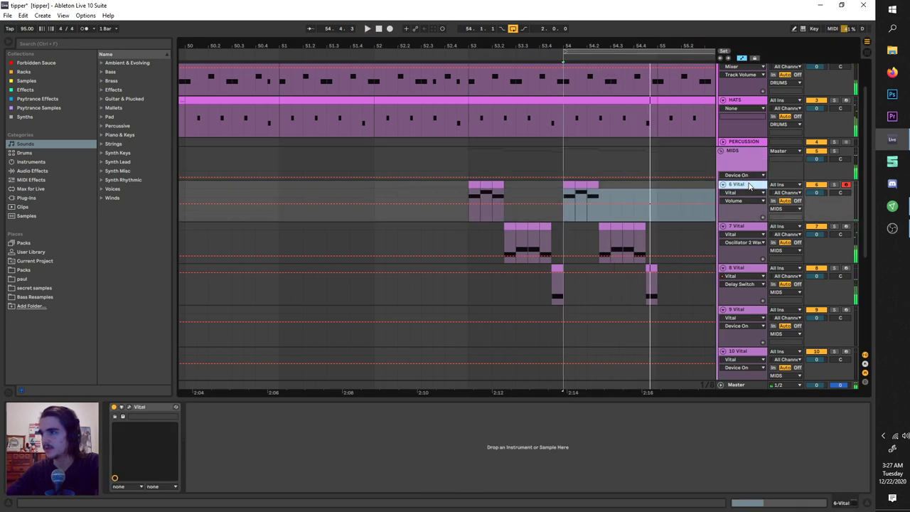
click(128, 410)
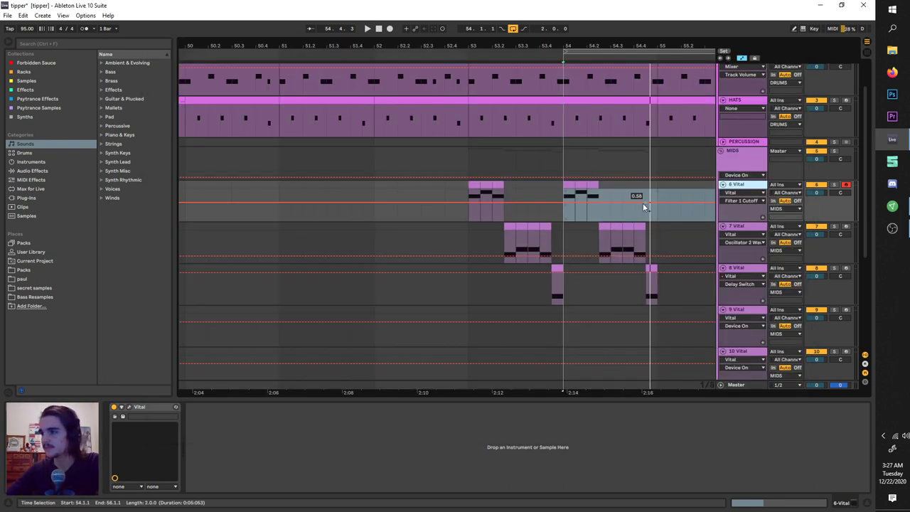
click(804, 44)
- Automate Filter 1 Cutoff on 6 Vital to dip and then rise across the clips in bar 54, and audition it
click(577, 206)
click(564, 204)
drag(571, 203, 605, 191)
scroll(588, 202, up, 3)
key(space)
key(space)
key(space)
key(space)
key(space)
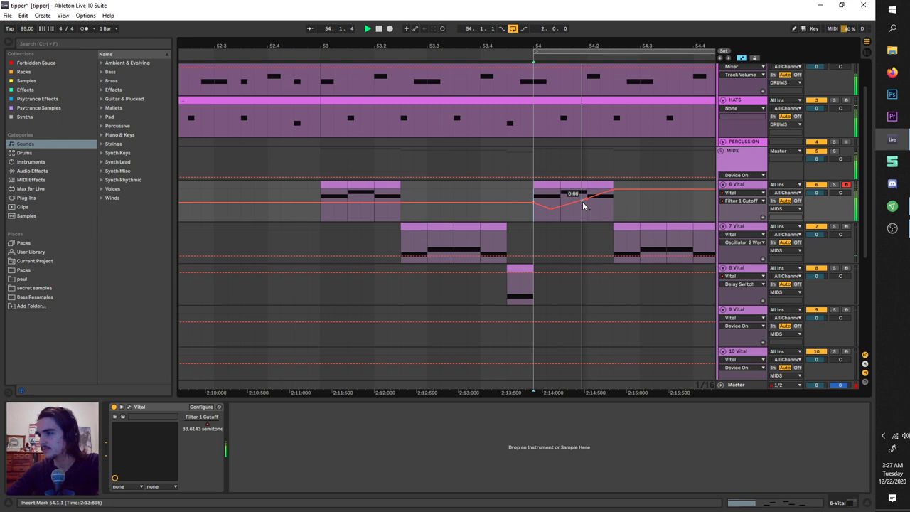
key(space)
- Move the loop to 53.1.1 and automate 6 Vital's Filter 1 Cutoff with an early peak falling across bar 53's clips
drag(577, 51, 364, 51)
key(space)
key(space)
click(335, 204)
key(space)
drag(335, 203, 374, 204)
key(space)
key(space)
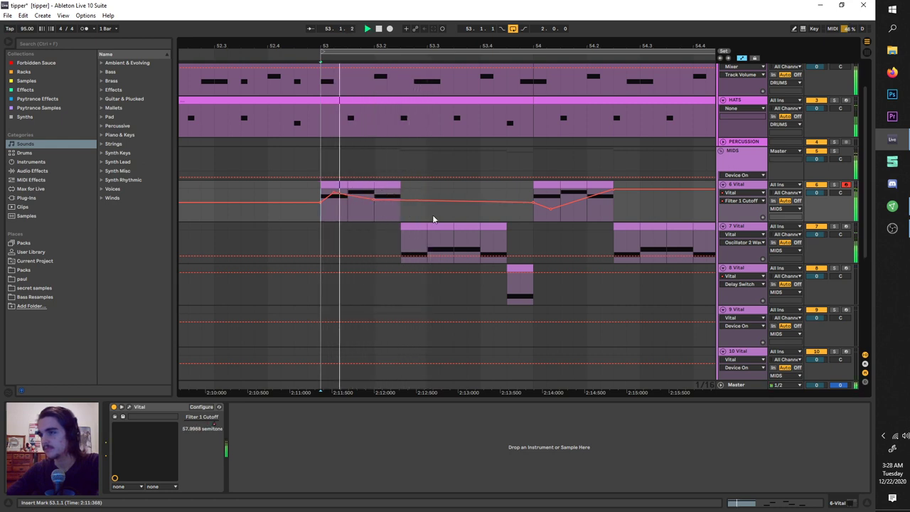
- Raise the note in 7 Vital's second clip of bar 54 to D#0 and play the loop
click(747, 240)
click(747, 229)
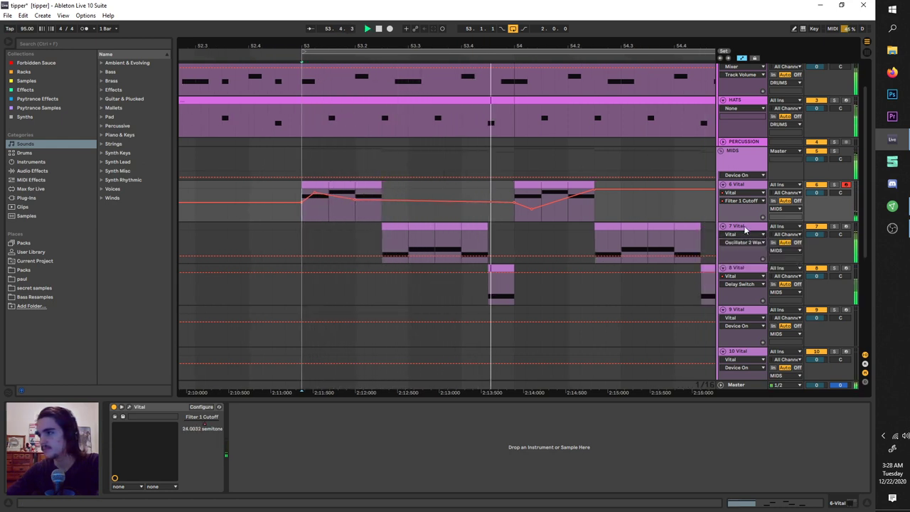
click(746, 227)
scroll(516, 209, down, 4)
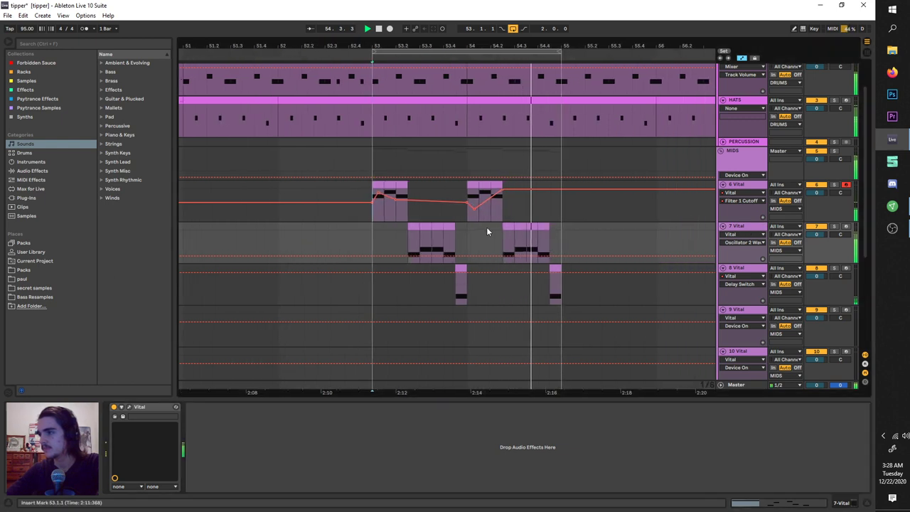
key(space)
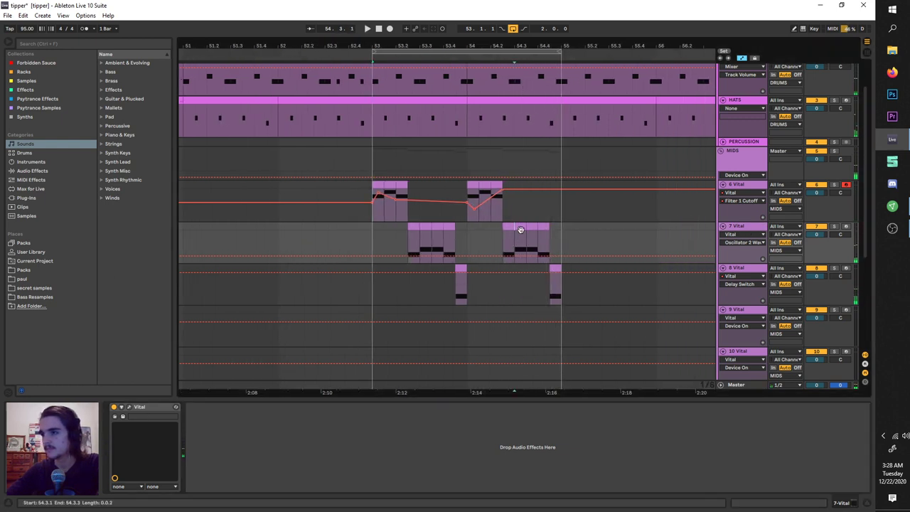
double_click(521, 230)
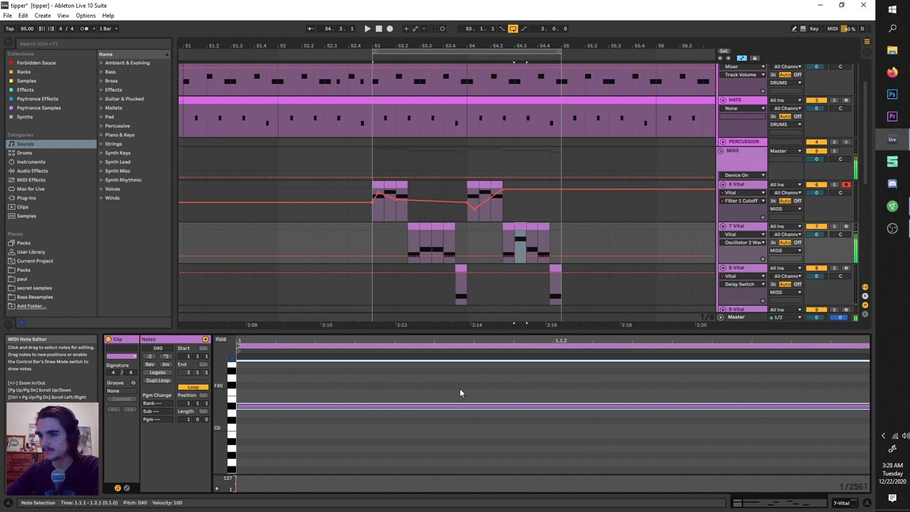
key(space)
- Open the Vital synth on 7 Vital and move the loop start to 53.2.3
double_click(743, 227)
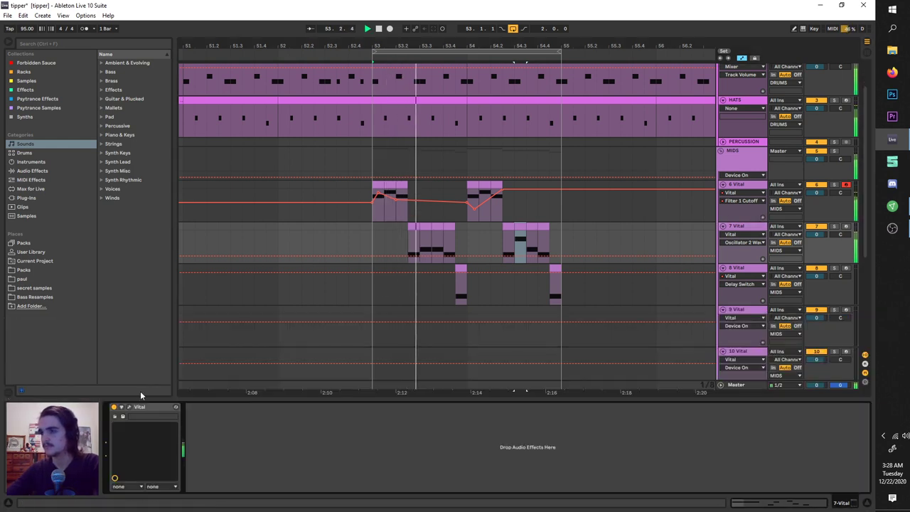
click(129, 406)
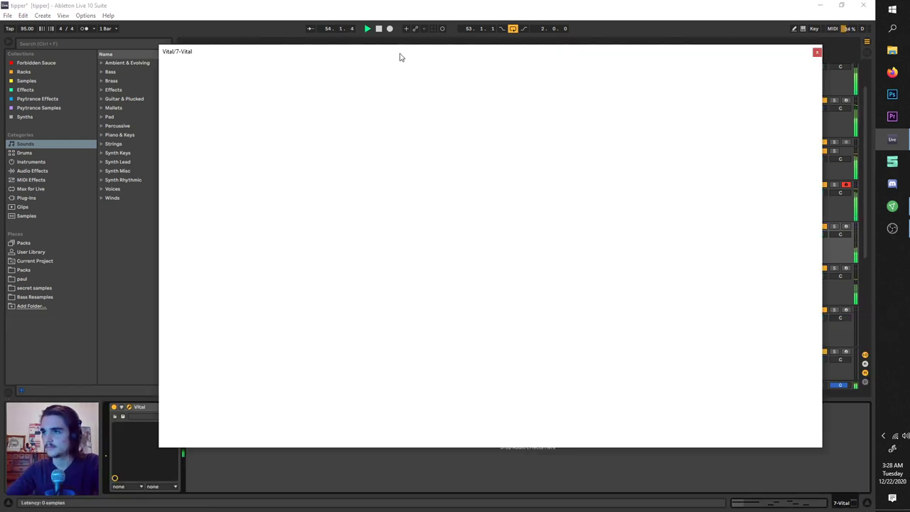
drag(399, 57, 354, 251)
drag(398, 51, 434, 48)
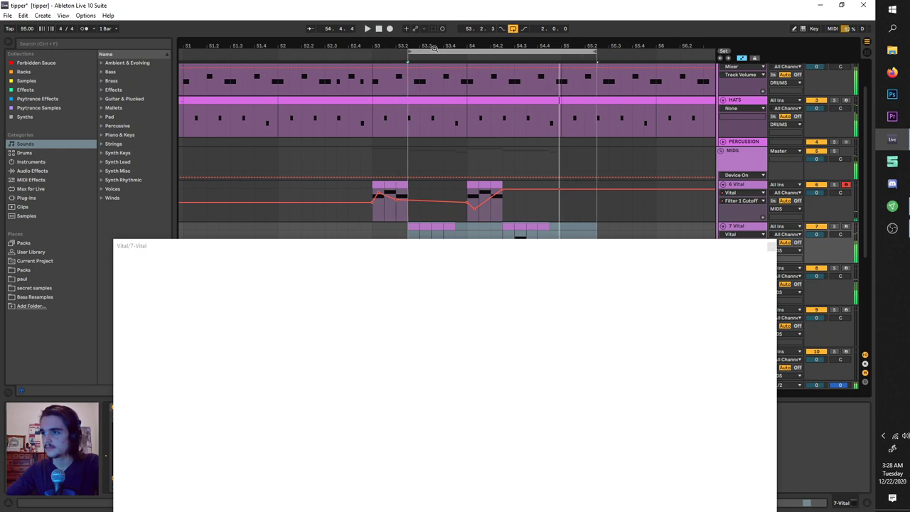
click(395, 258)
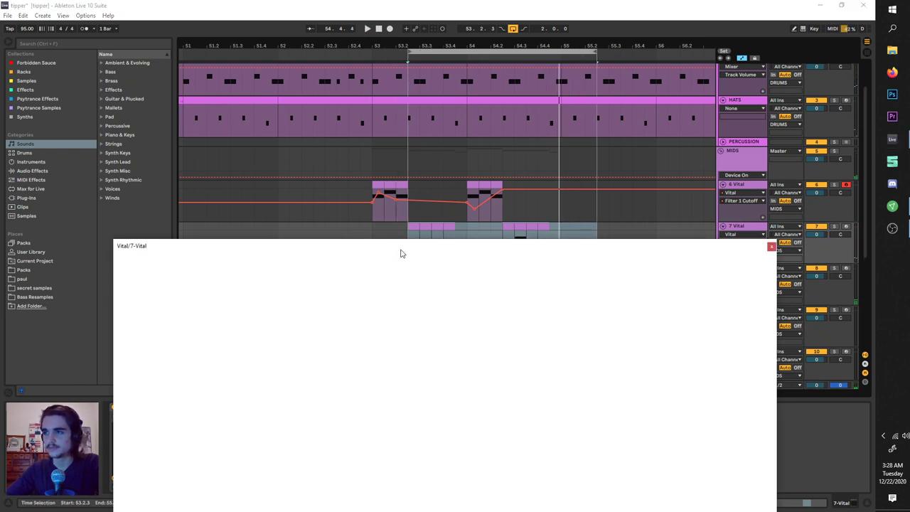
drag(400, 254, 422, 115)
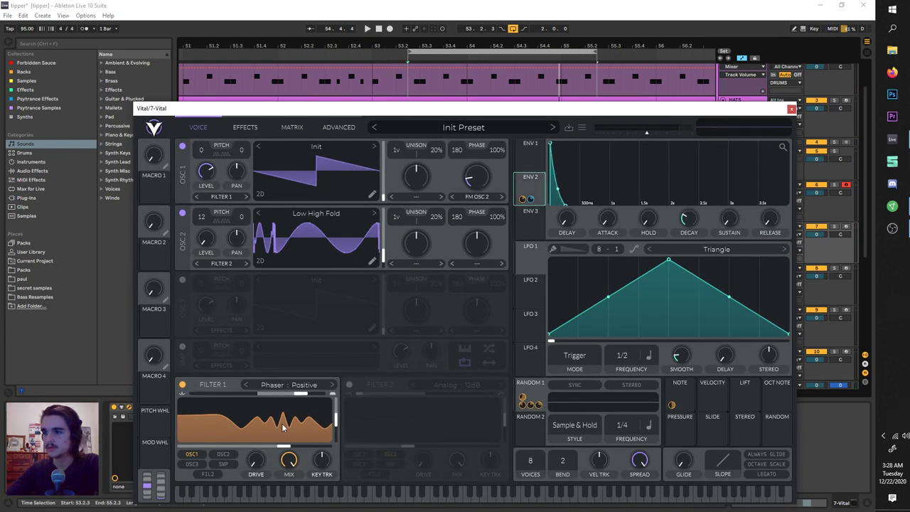
- Automate the effects Phaser Center on 7 Vital to dip and rise to about 0.85 across bar 53's clips, and audition it
click(238, 126)
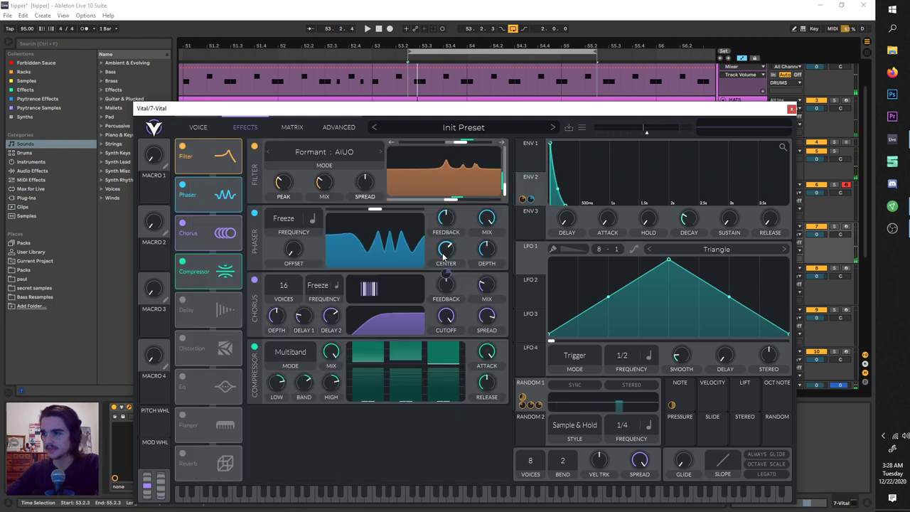
drag(450, 120, 473, 382)
click(419, 253)
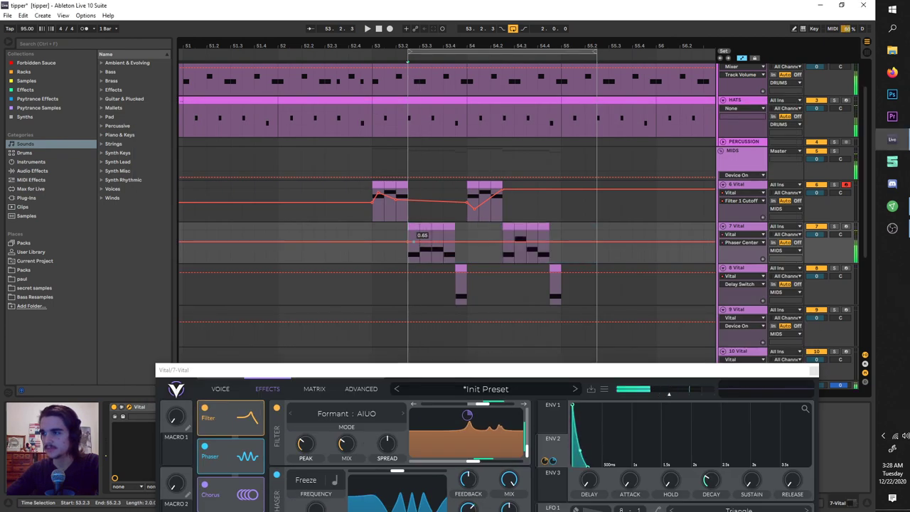
drag(455, 253, 455, 235)
key(space)
key(space)
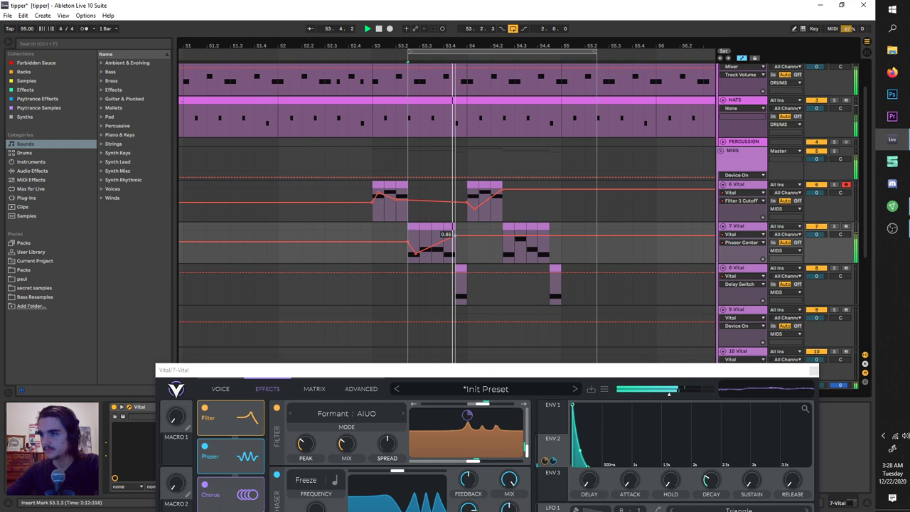
key(space)
key(space)
key(space)
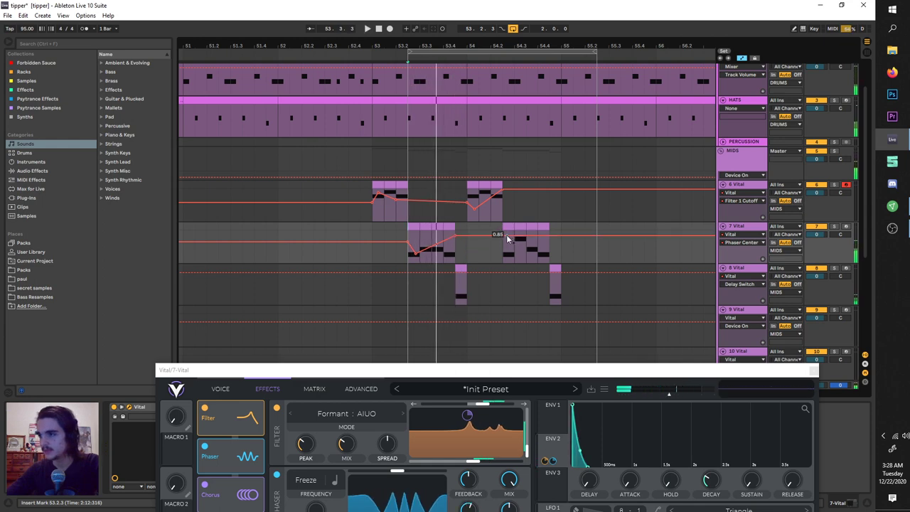
- Automate 7 Vital's Phaser Center to fall steadily across its clips in bar 54, and audition it
click(506, 235)
drag(514, 235, 550, 253)
key(space)
key(space)
key(space)
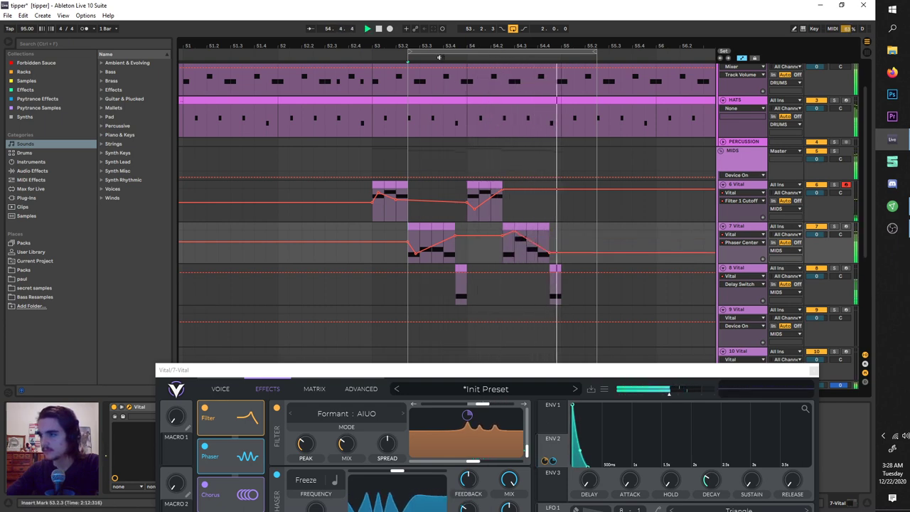
- Move the loop back to 53.1.1, audition it, close 7 Vital's synth window and select the 8 Vital track
drag(439, 57, 413, 54)
key(space)
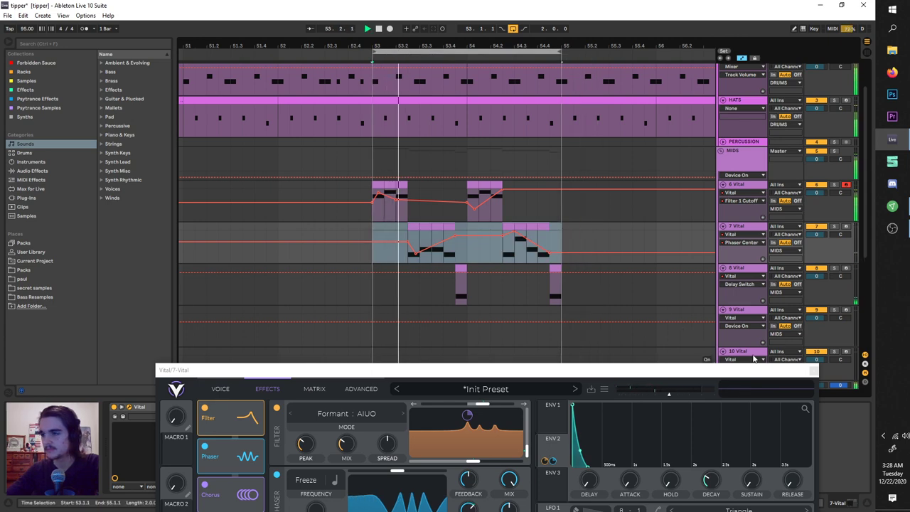
click(812, 371)
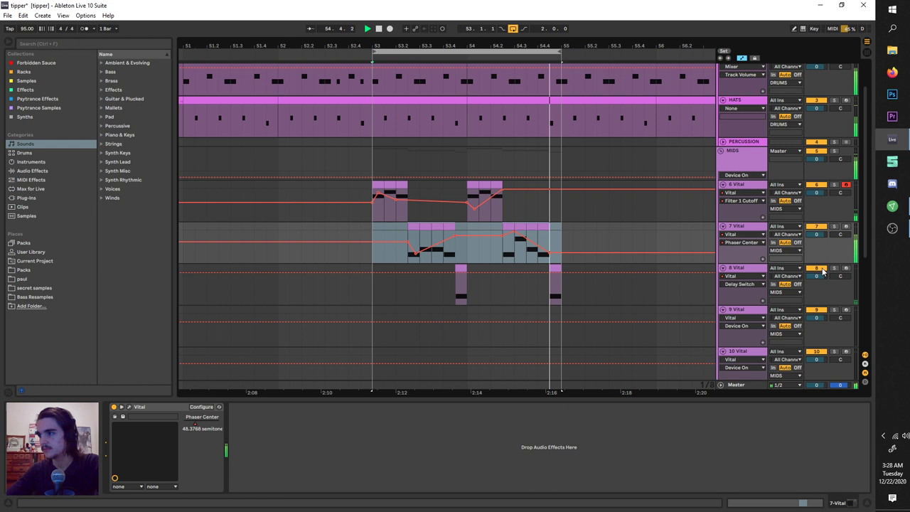
click(761, 269)
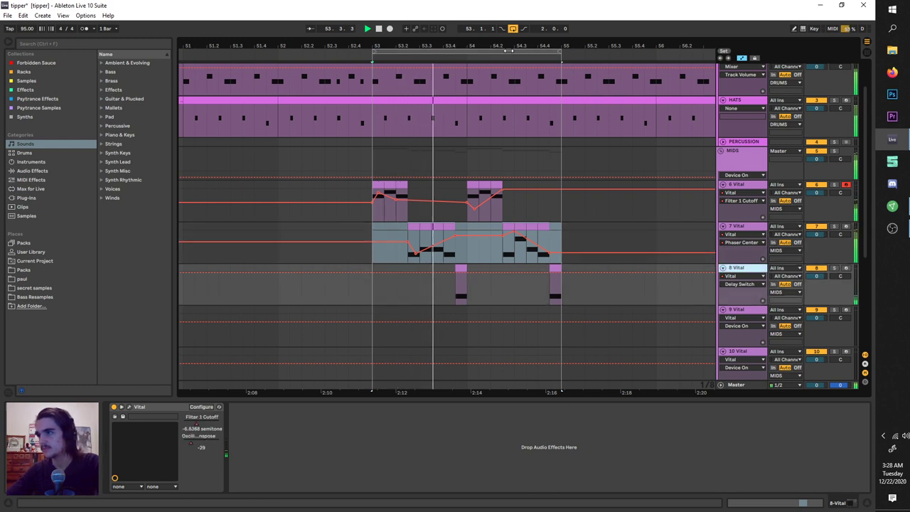
- Duplicate the two-bar loop from 53.1.1 across all tracks into bars 55 and 56, and return the loop to 53.1.1
click(481, 52)
key(ctrl+d)
mouse_move(372, 50)
mouse_down()
mouse_move(574, 51)
mouse_move(359, 50)
mouse_up()
key(space)
click(358, 52)
key(ctrl+d)
key(Left)
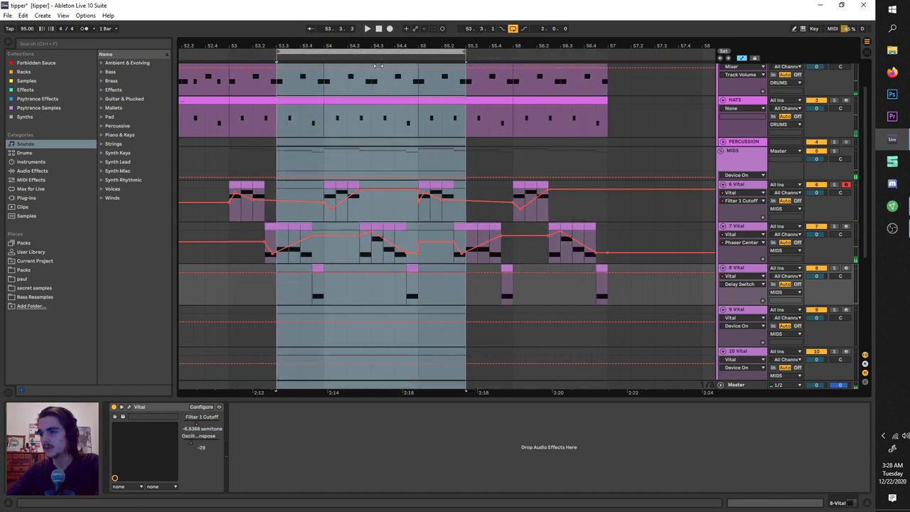
- Open the Vital synth on 6 Vital and bring up its effects settings
click(744, 186)
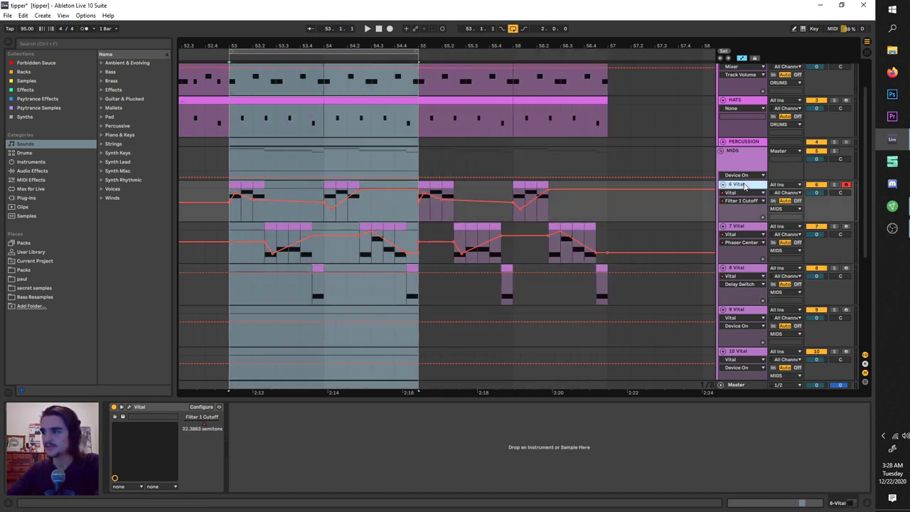
click(128, 409)
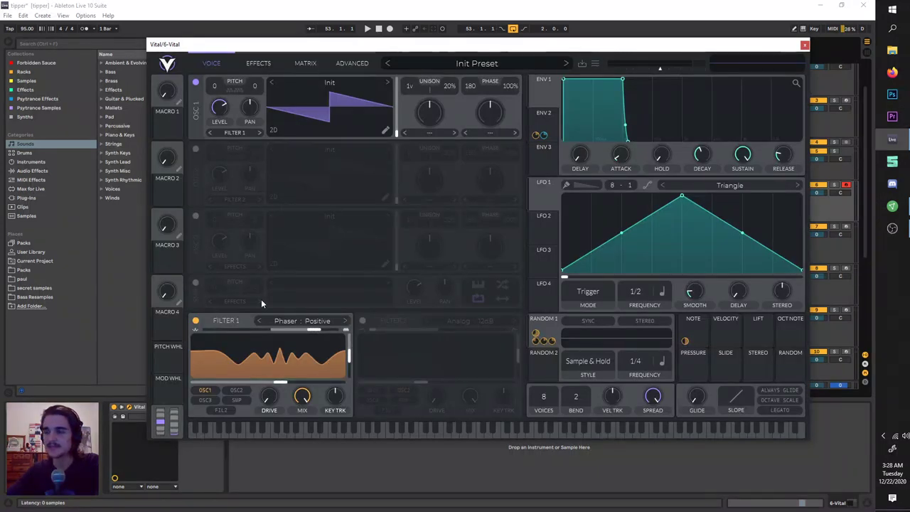
click(259, 64)
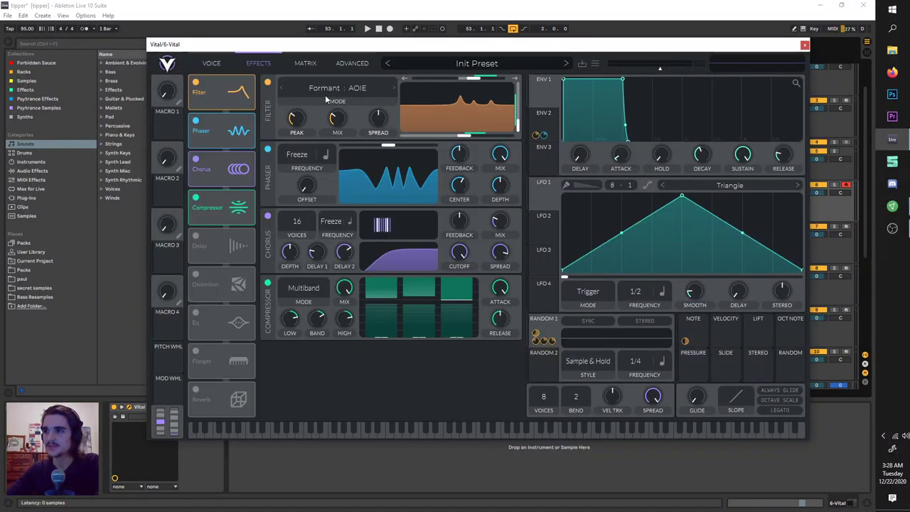
- Try 6 Vital's effects filter as Phaser: Positive, adjusting its mix, blend and cutoff during playback
click(325, 91)
click(312, 194)
drag(522, 45, 413, 297)
key(space)
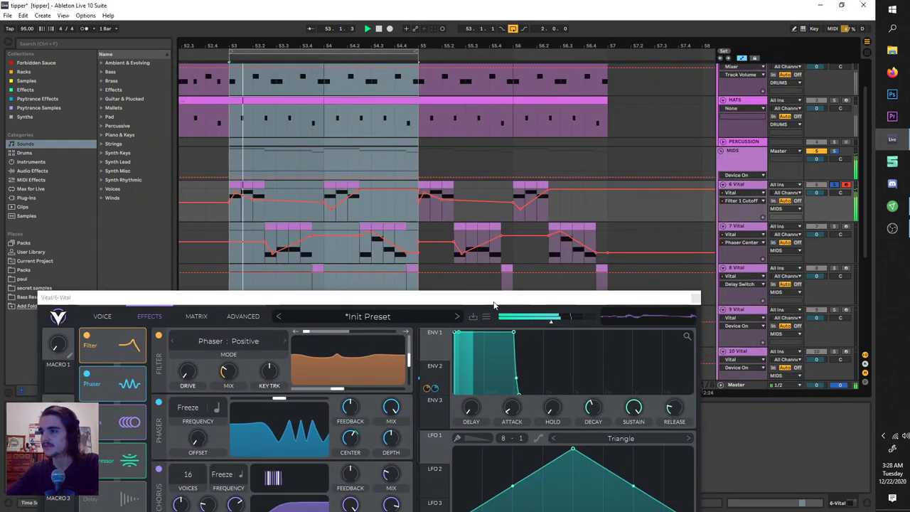
drag(232, 297, 307, 152)
drag(307, 237, 303, 154)
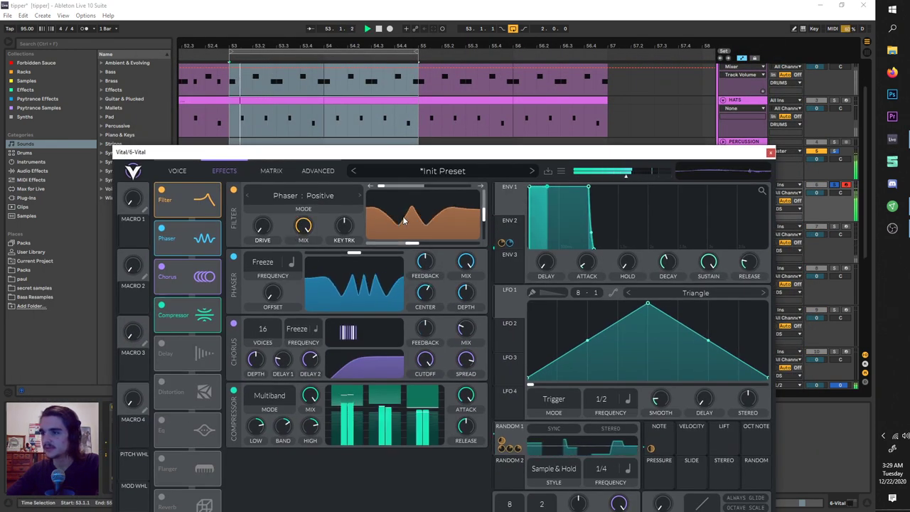
drag(381, 186, 463, 179)
drag(416, 241, 435, 227)
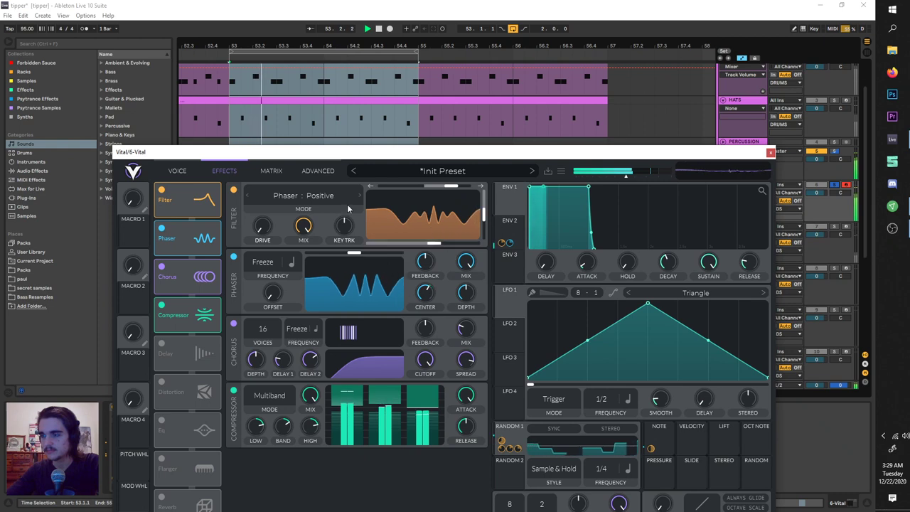
- Set 6 Vital's effects filter to Analog: 24dB and adjust its mix, resonance and cutoff while it plays
click(334, 197)
click(266, 256)
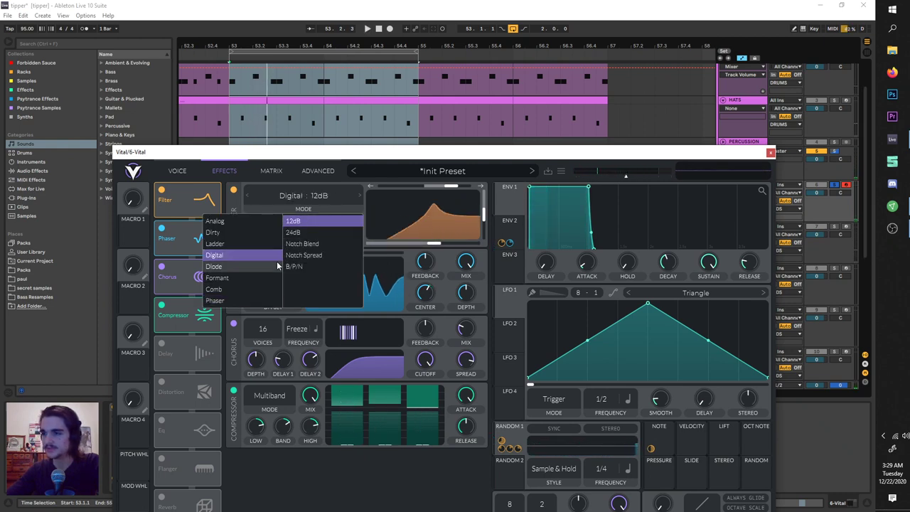
click(260, 224)
click(293, 232)
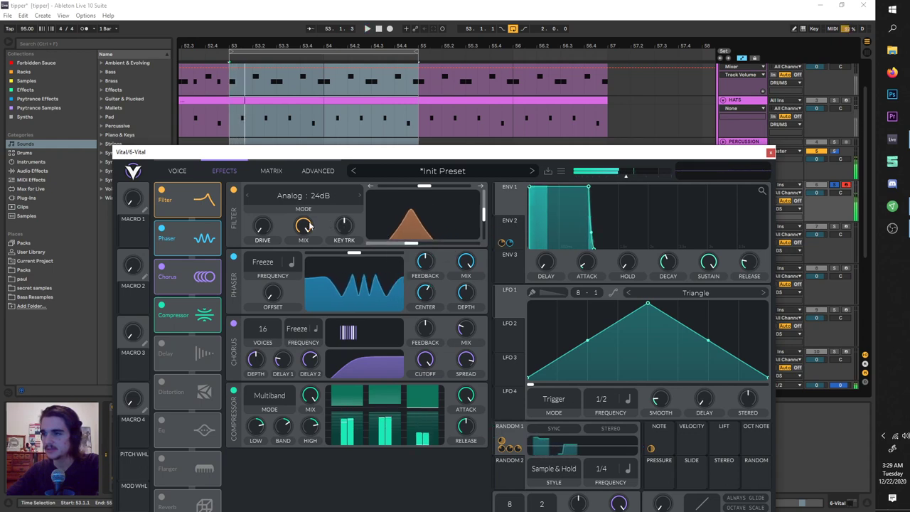
drag(439, 244, 462, 228)
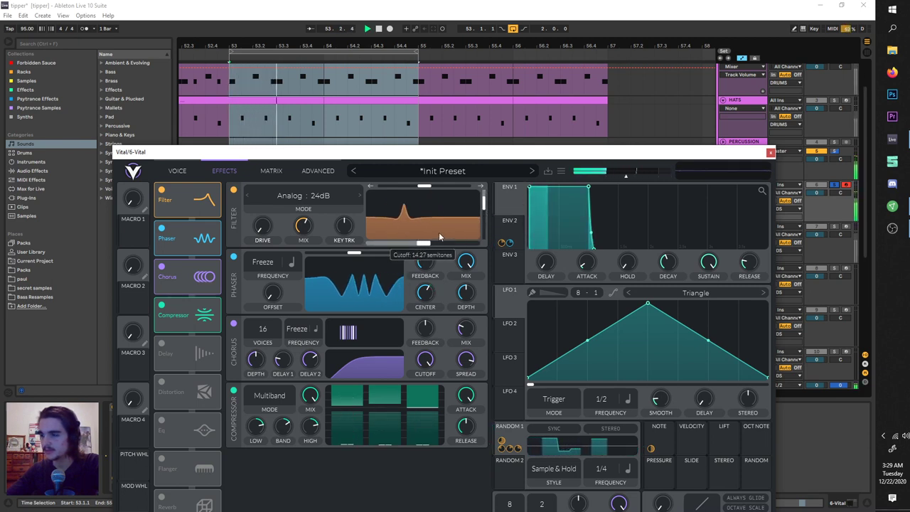
drag(439, 236, 417, 230)
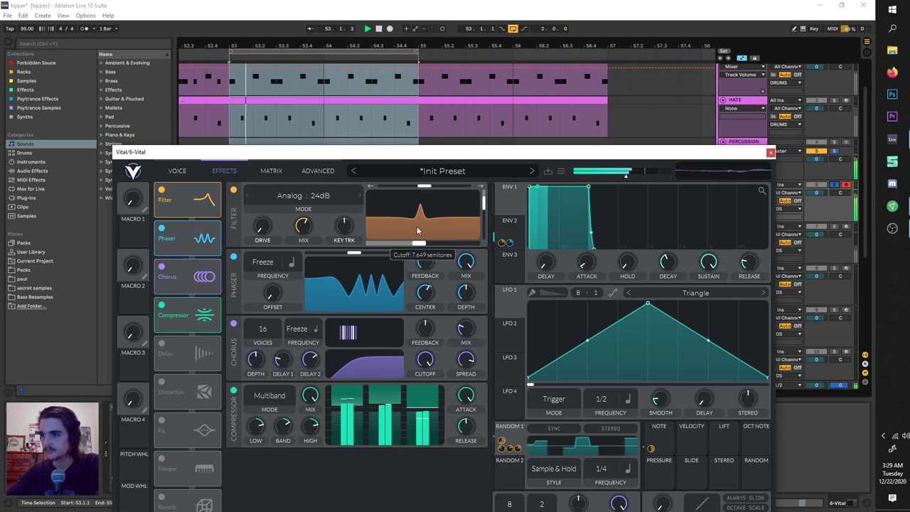
- Review 6 Vital's voice settings, oscillator 1's available wavetables and the effects chain
click(177, 171)
drag(199, 160, 211, 133)
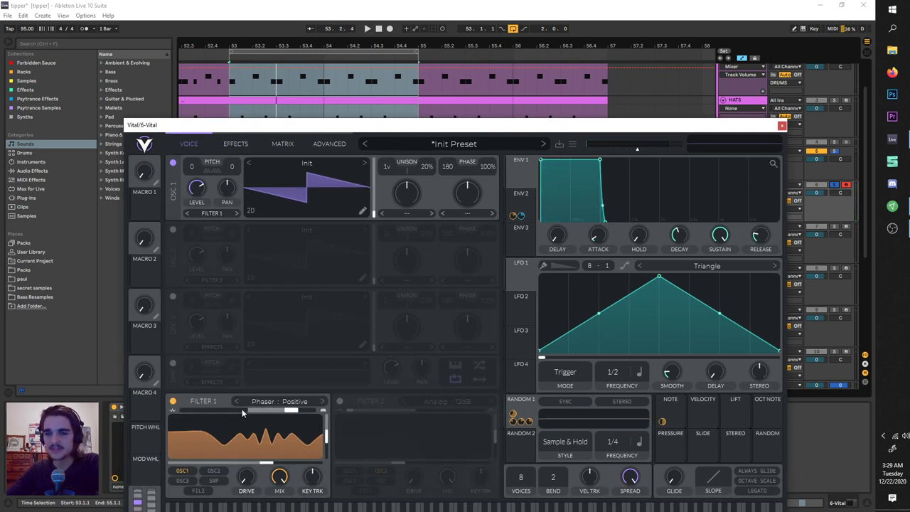
click(306, 165)
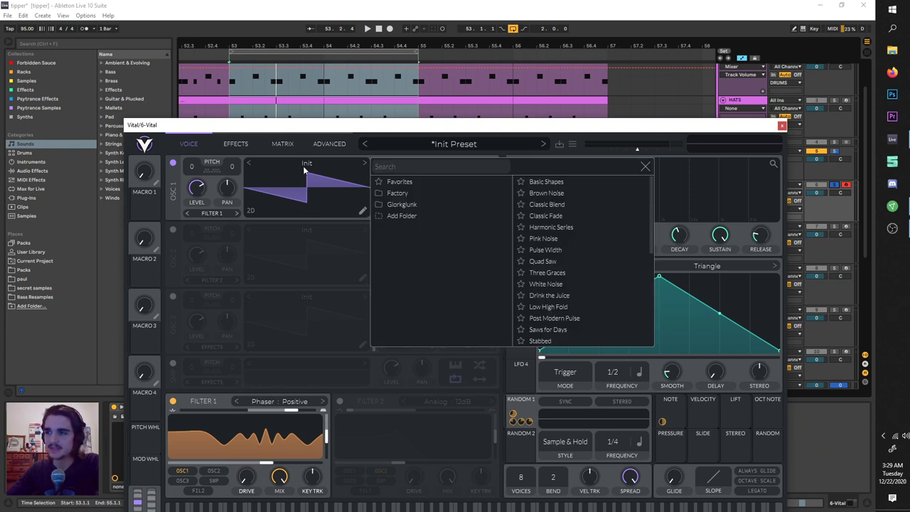
click(282, 197)
click(236, 147)
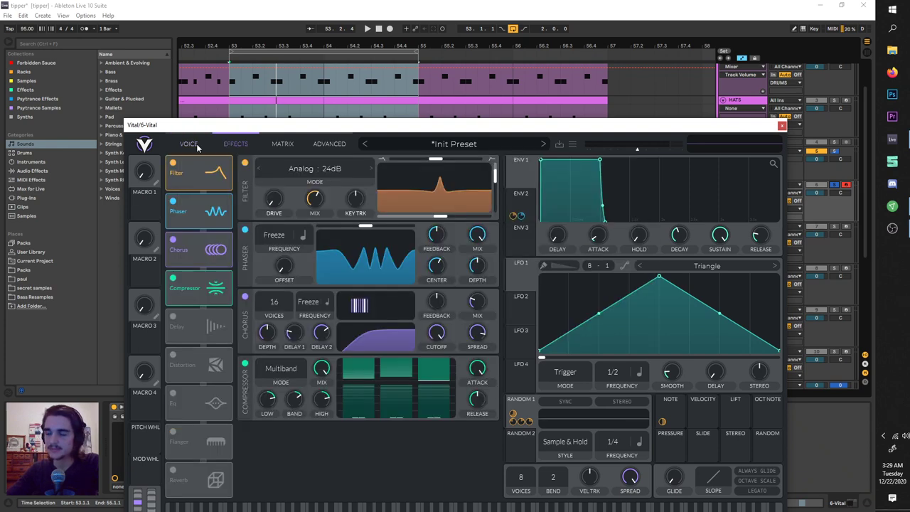
click(189, 144)
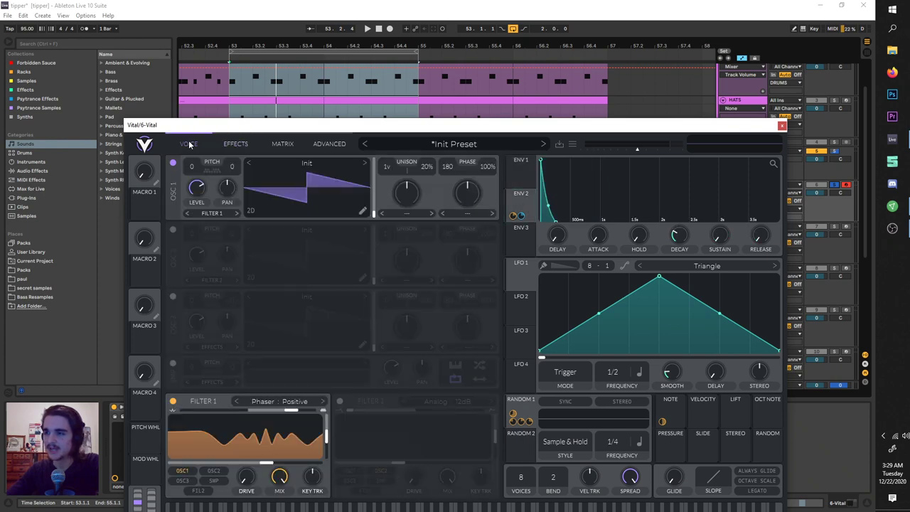
- Try an attack of about 1.2 seconds on Envelope 2 of 6 Vital and reset it to minimum while auditioning
key(space)
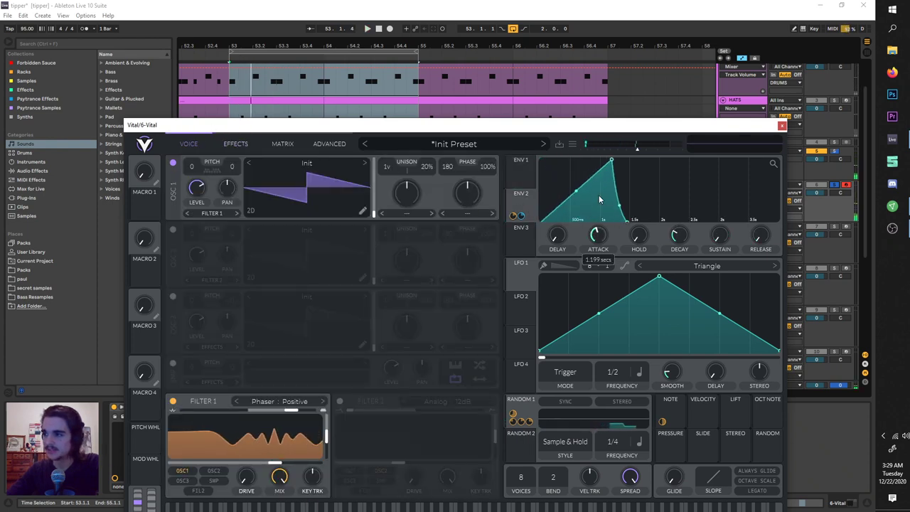
key(space)
drag(598, 195, 597, 246)
click(231, 145)
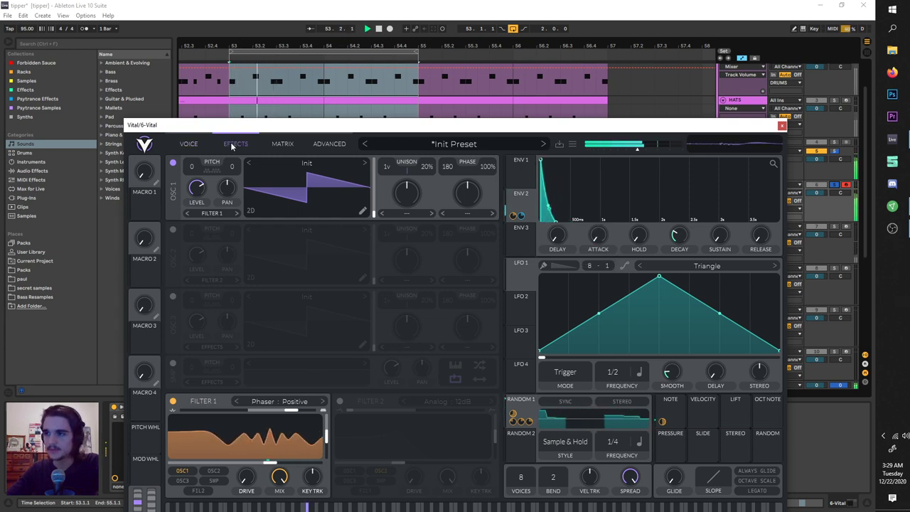
key(space)
- Compare the voice filter and modulation settings of 6 Vital with its effects chain
drag(218, 130, 216, 72)
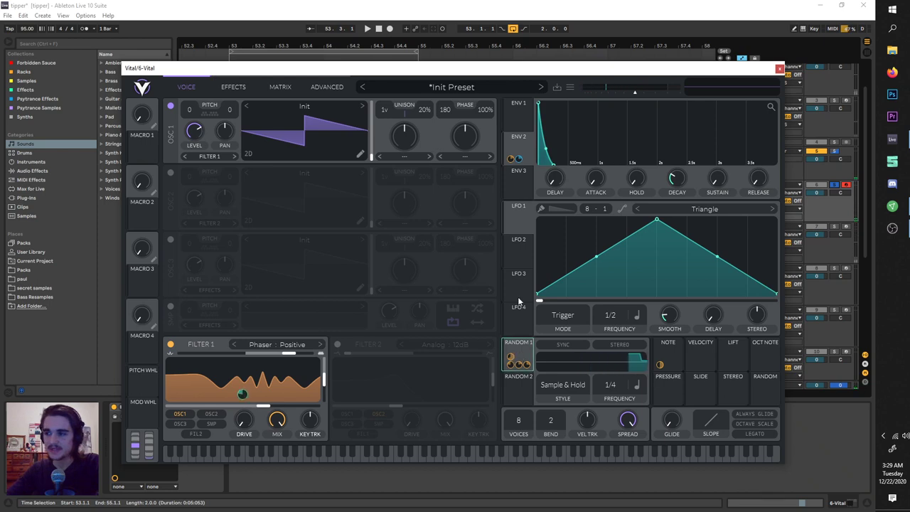
click(232, 86)
click(203, 84)
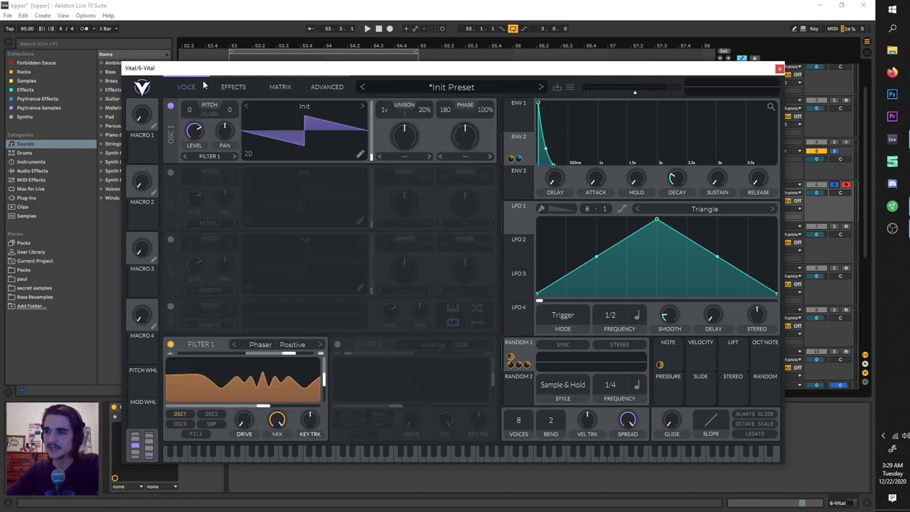
drag(218, 74, 219, 85)
click(222, 98)
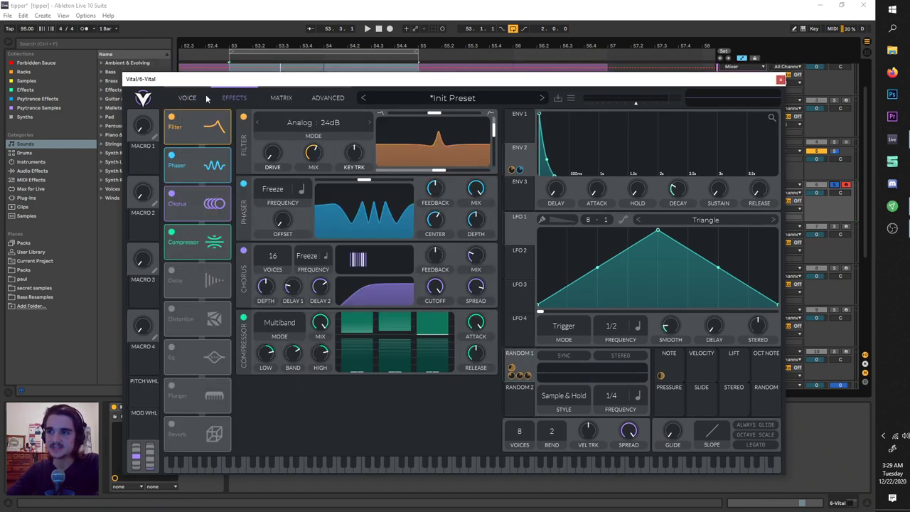
click(206, 99)
click(214, 98)
click(190, 98)
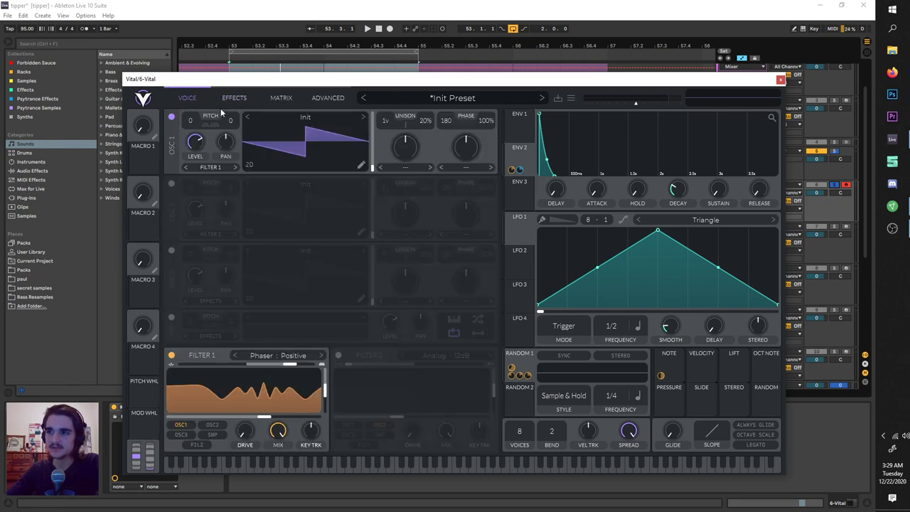
click(217, 98)
click(201, 94)
- Change the Random 2 modulator's style to Perlin on 6 Vital and close the synth window
click(561, 400)
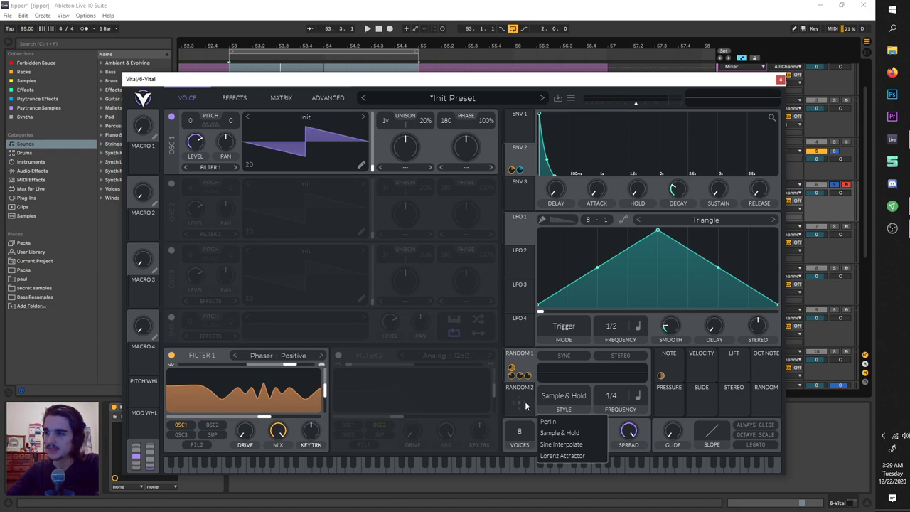
click(549, 421)
click(781, 81)
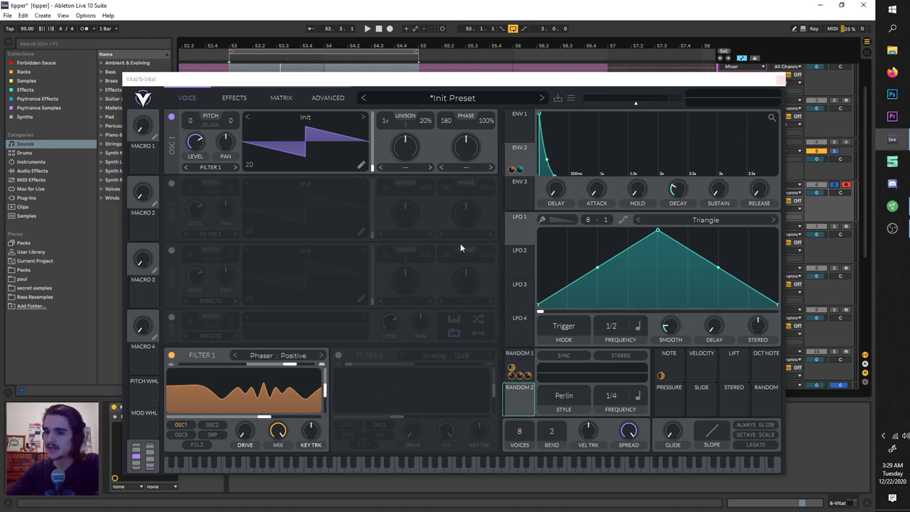